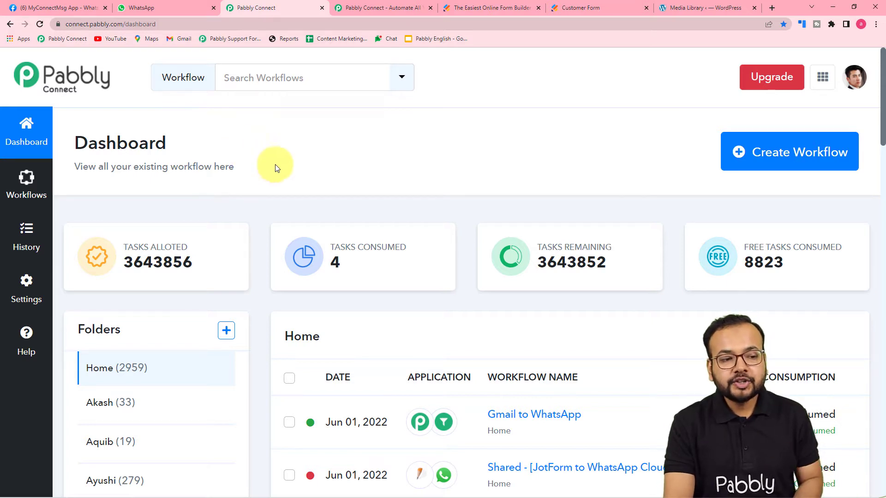
# From the Pabbly Connect dashboard, create a workflow named 'Jotform to WhatsApp Automation'.
pyautogui.click(373, 5)
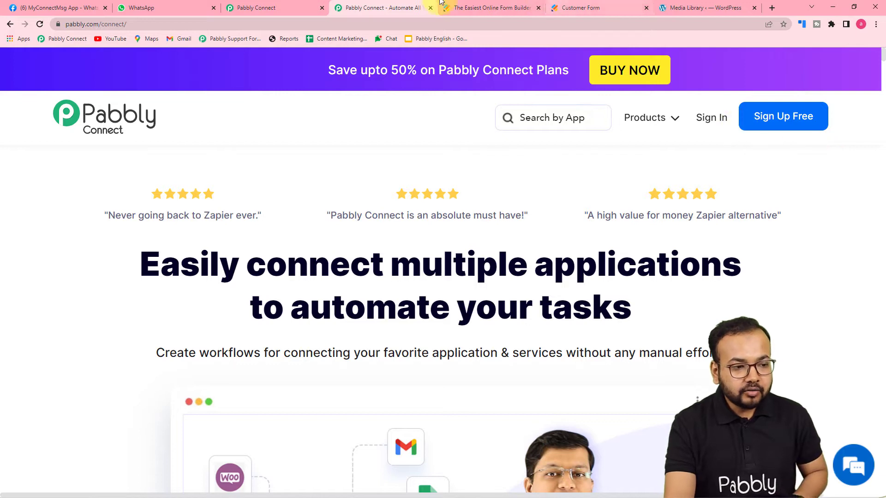
pyautogui.click(286, 7)
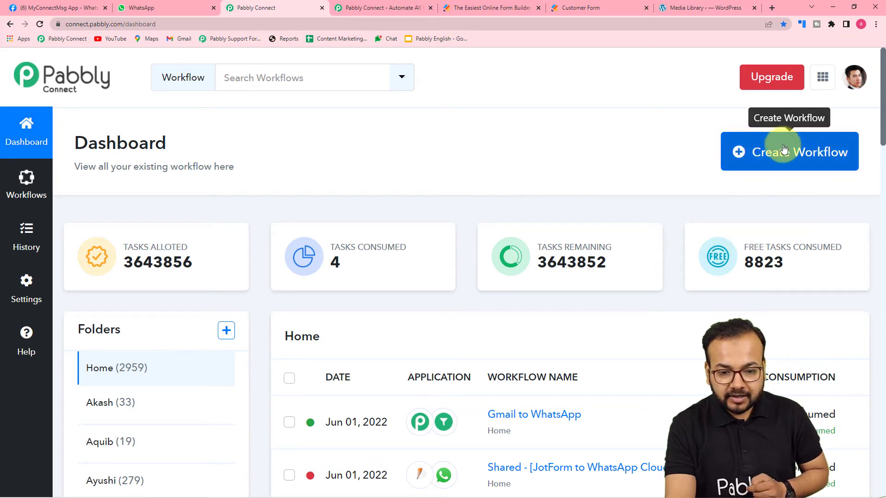
pyautogui.click(801, 155)
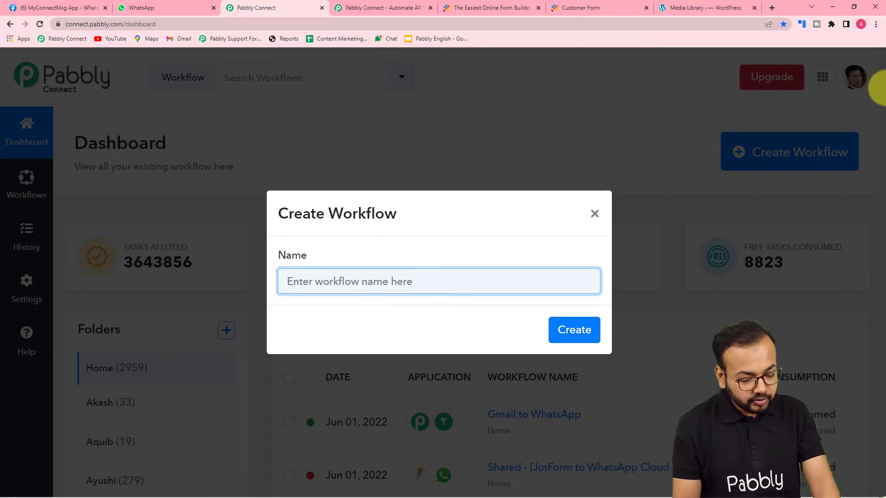
pyautogui.write('jotform to WhatsApp Automation')
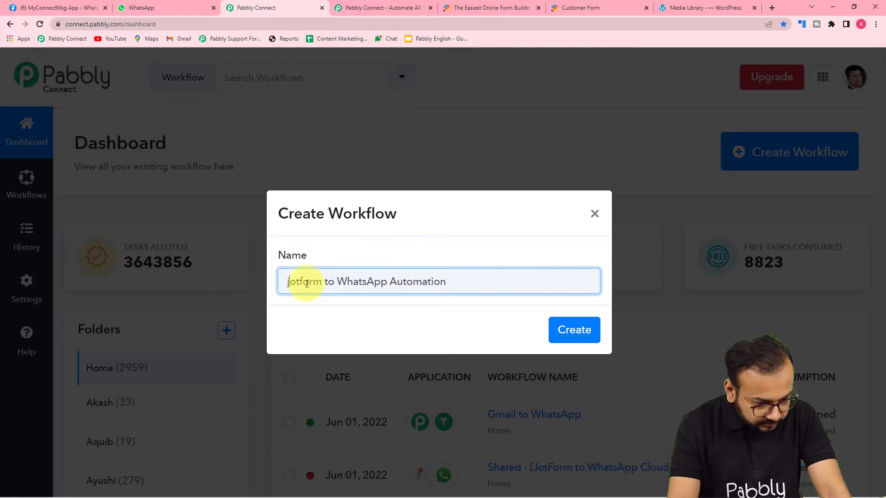
pyautogui.press('BackSpace')
pyautogui.write('J')
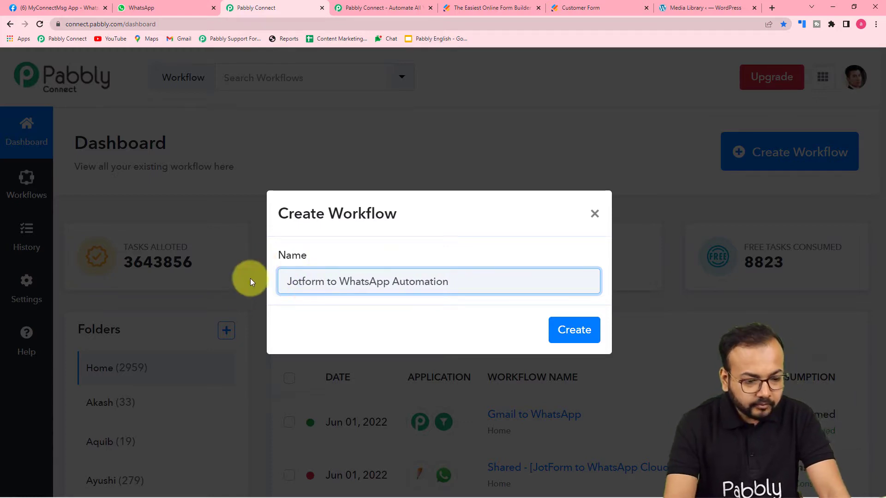
pyautogui.click(570, 336)
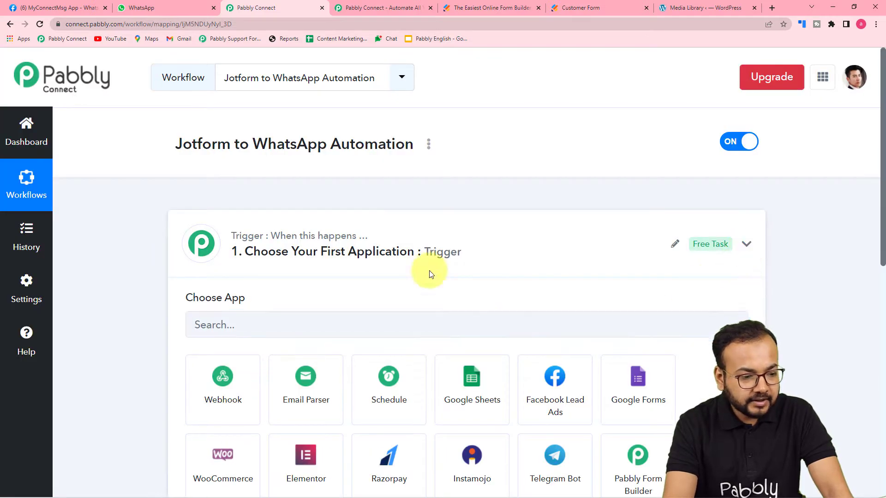
# Search 'jotf', pick JotForm as the trigger app, and choose the New Response event.
pyautogui.click(429, 273)
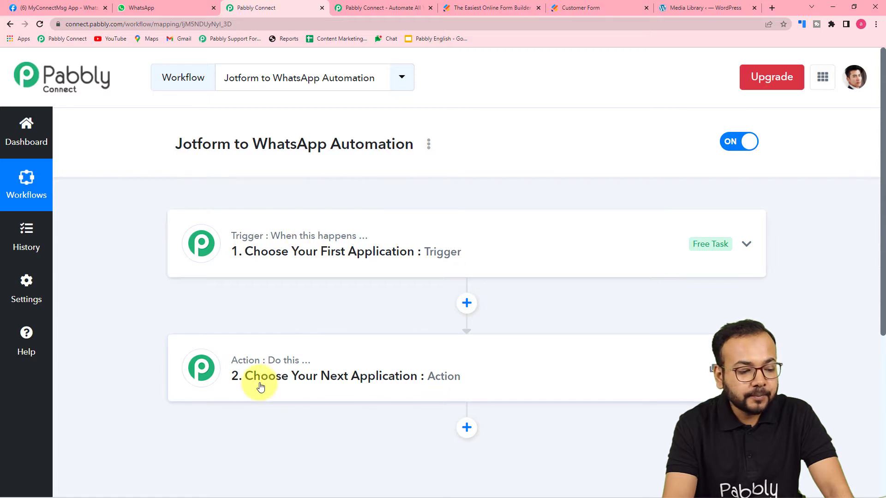
pyautogui.click(245, 255)
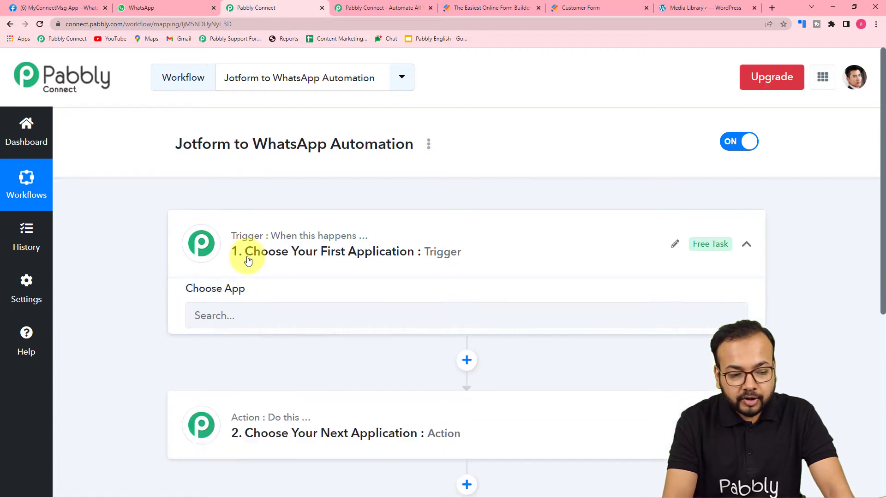
pyautogui.scroll(-2, 245, 227)
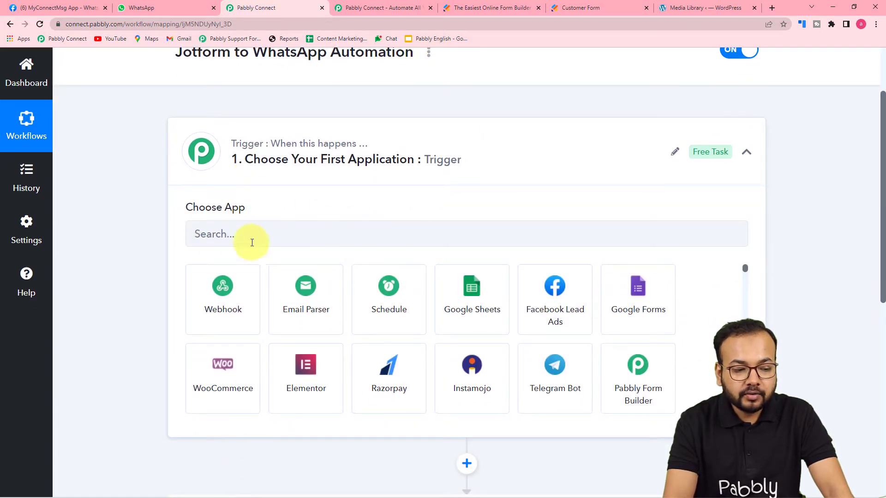
pyautogui.click(222, 234)
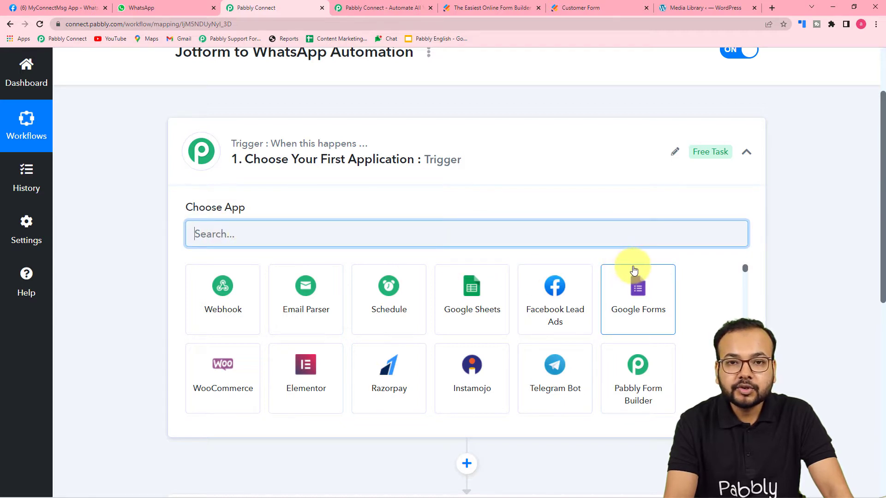
pyautogui.write('jotfor')
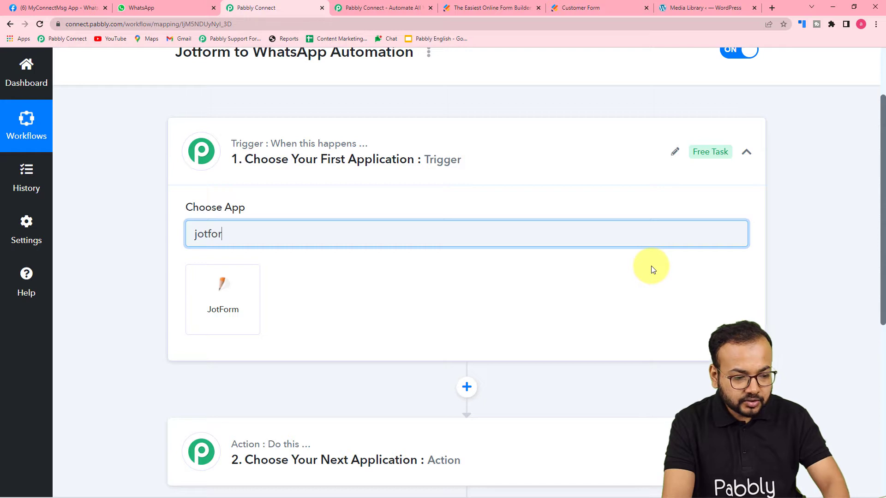
pyautogui.click(198, 312)
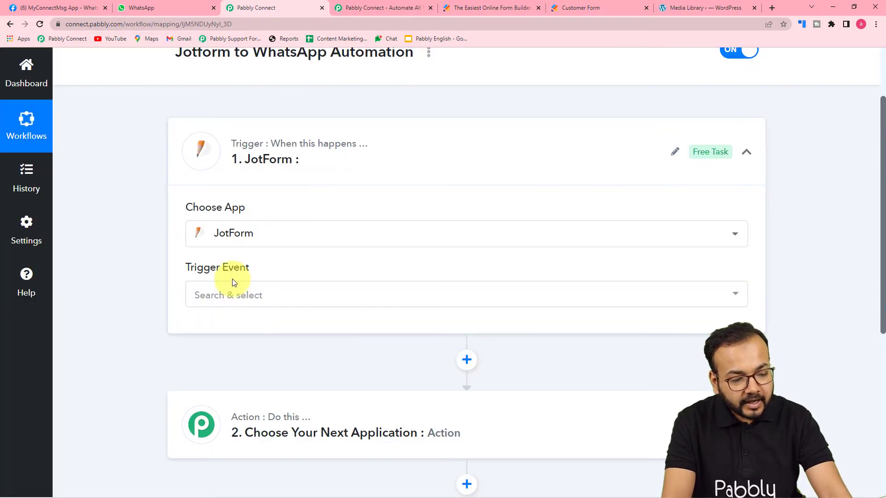
pyautogui.click(228, 292)
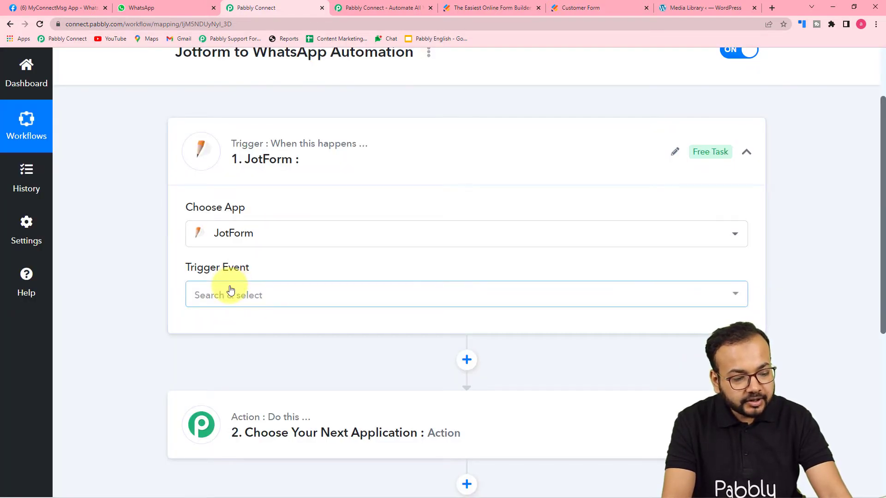
pyautogui.click(222, 360)
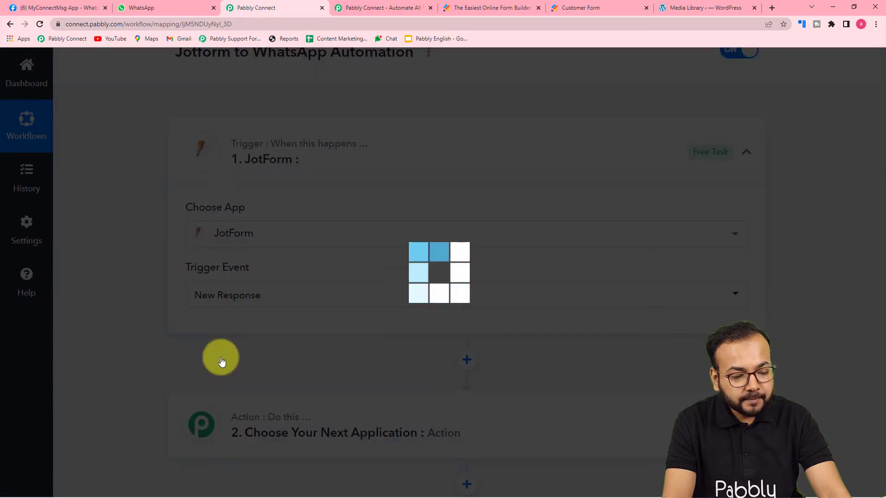
# Reveal the JotForm trigger's generated webhook URL with Simple Response enabled, then go to Jotform.
pyautogui.scroll(-2, 218, 361)
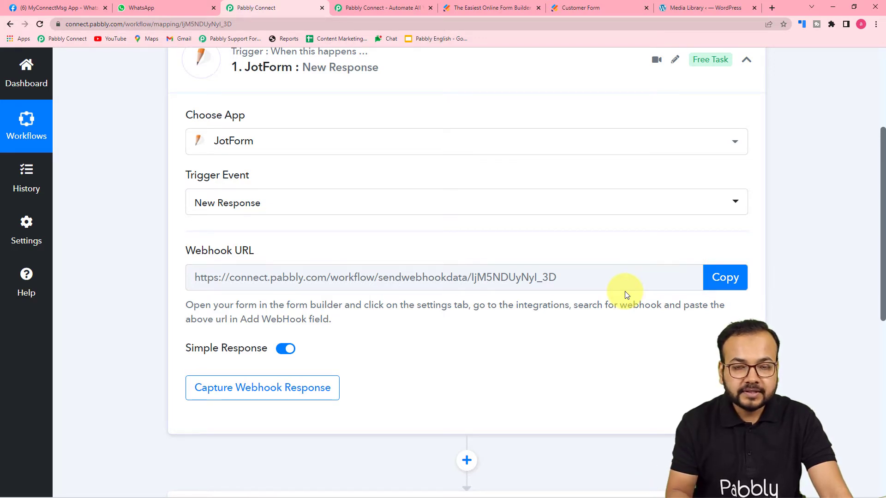
pyautogui.scroll(-1, 626, 295)
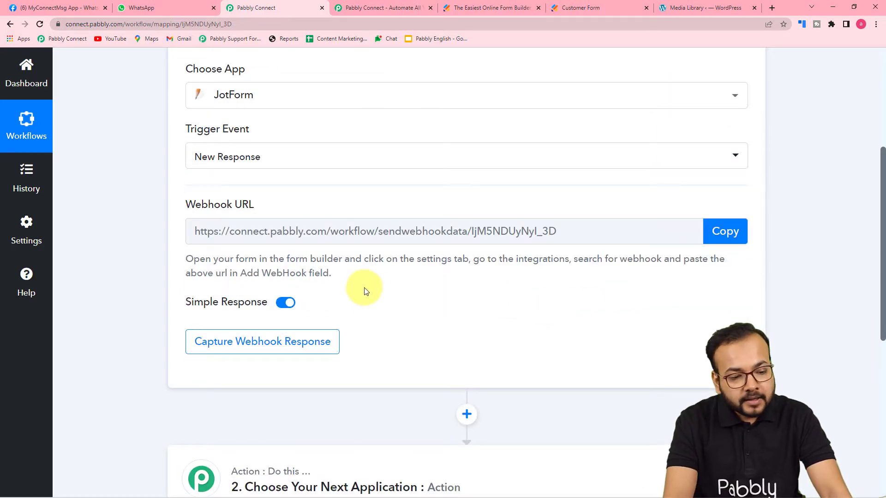
pyautogui.click(498, 8)
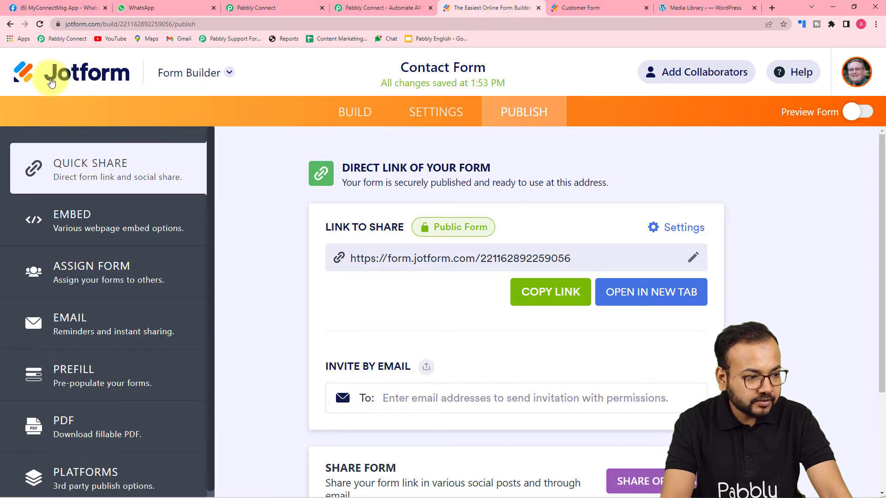
# Go to the Jotform My Forms list and close the old Customer Form tab.
pyautogui.click(102, 210)
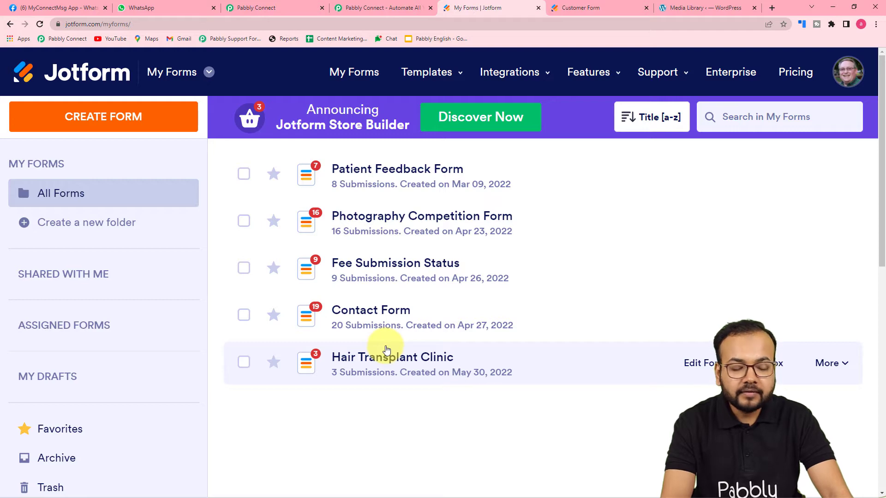
pyautogui.click(594, 13)
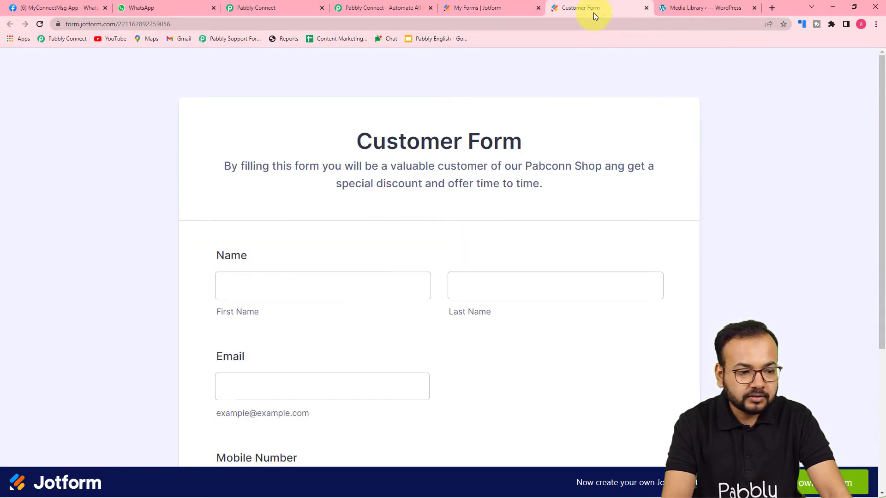
pyautogui.click(646, 8)
pyautogui.click(497, 12)
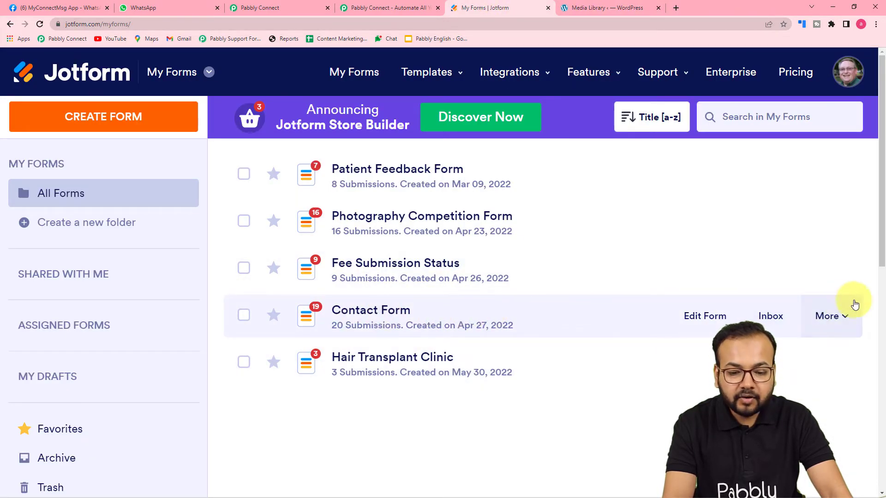
# Preview the live Contact Form, then open the Contact Form's settings via More > Settings.
pyautogui.click(841, 316)
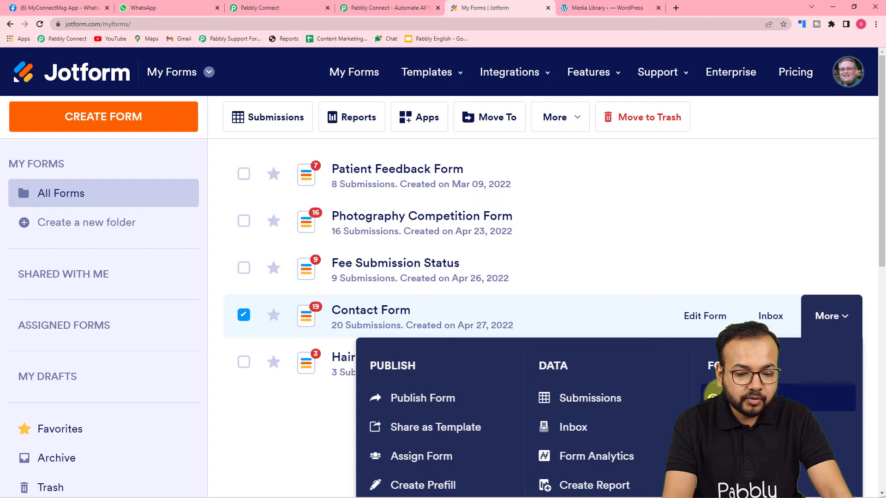
pyautogui.click(713, 392)
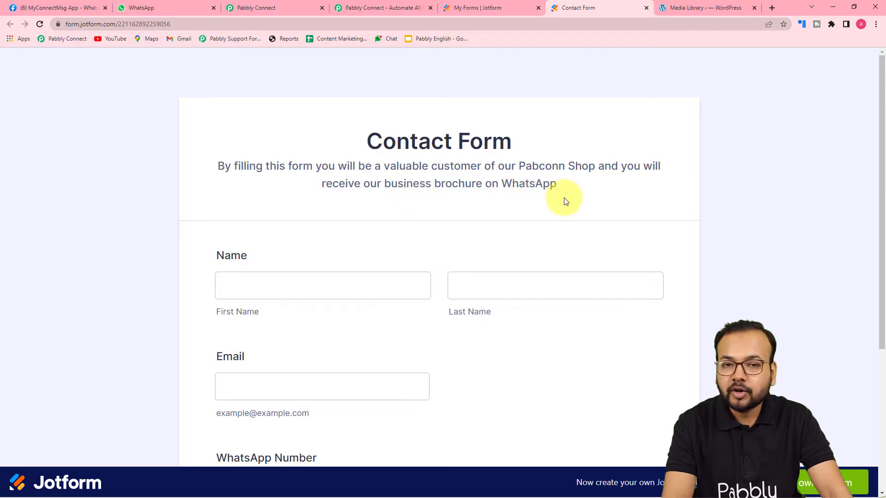
pyautogui.click(484, 7)
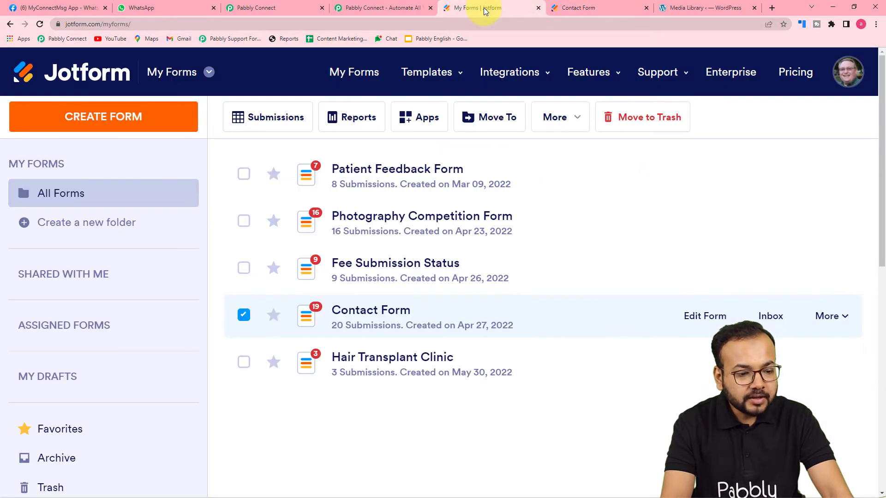
pyautogui.click(837, 322)
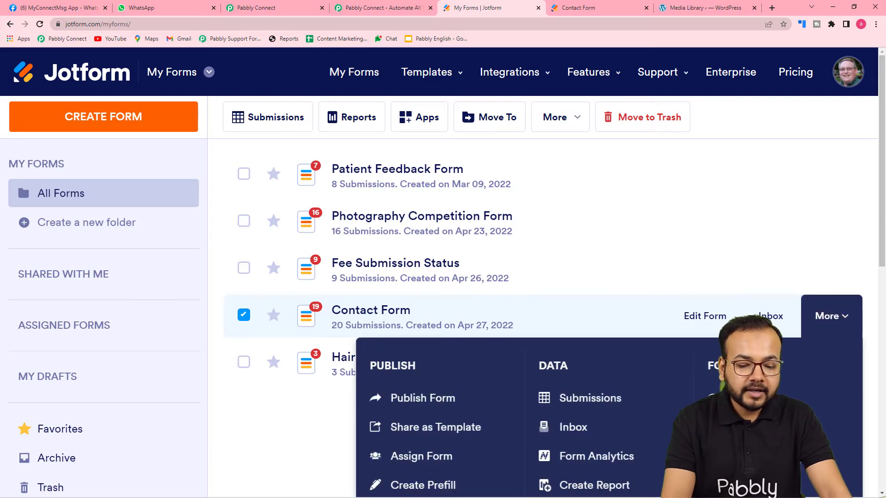
pyautogui.click(729, 428)
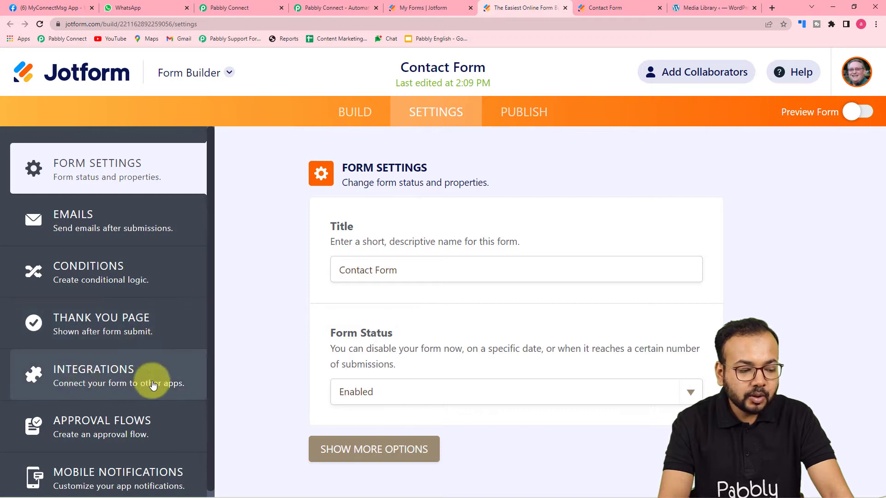
# Remove the Contact Form's existing WebHooks integration.
pyautogui.click(82, 375)
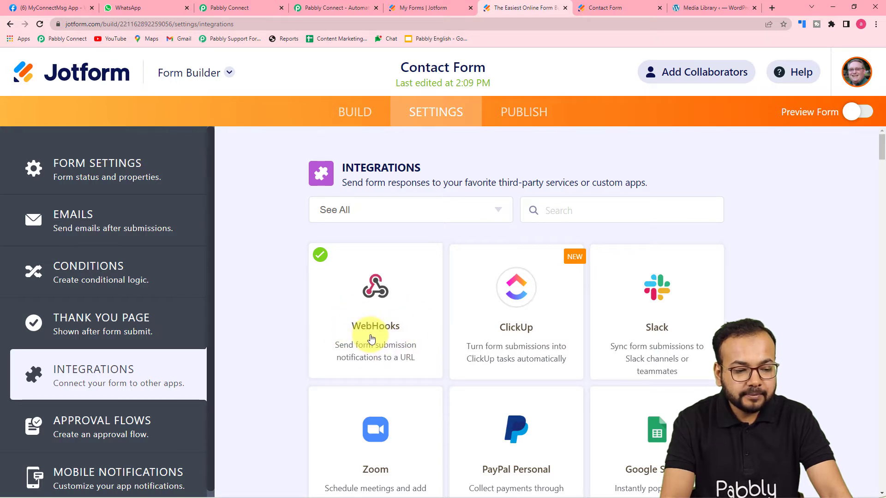
pyautogui.click(371, 340)
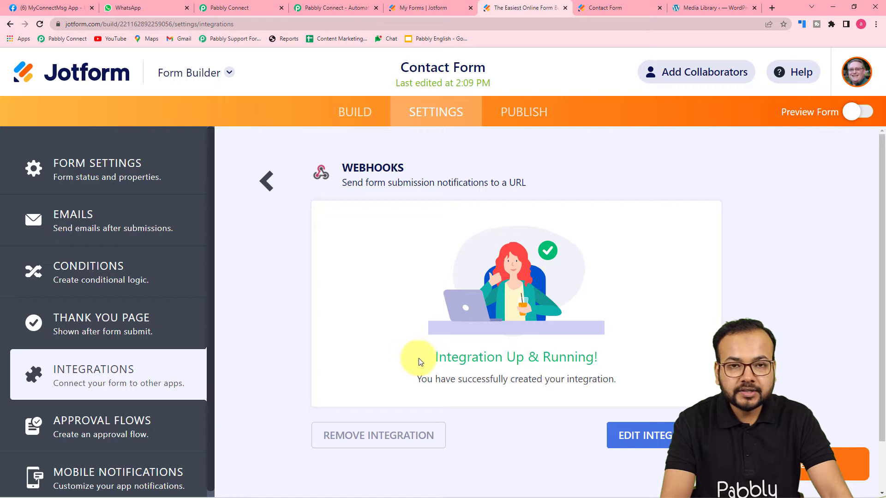
pyautogui.click(414, 440)
pyautogui.click(519, 329)
pyautogui.click(567, 210)
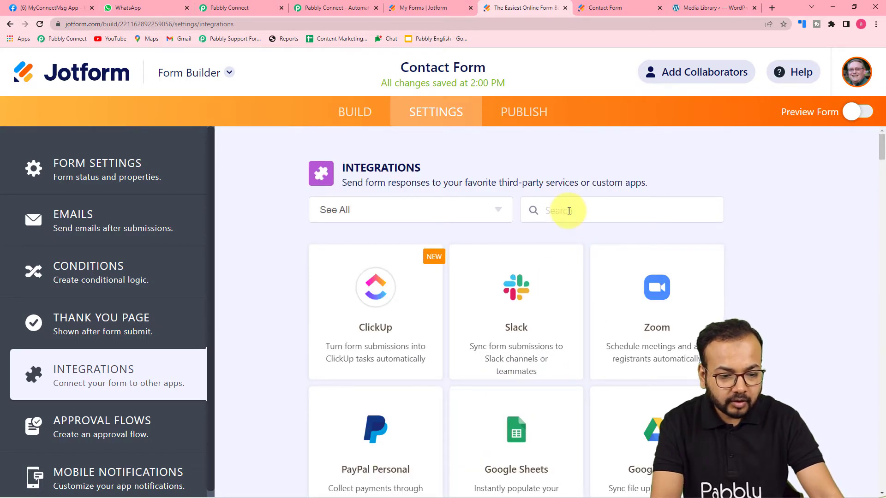
pyautogui.write('we')
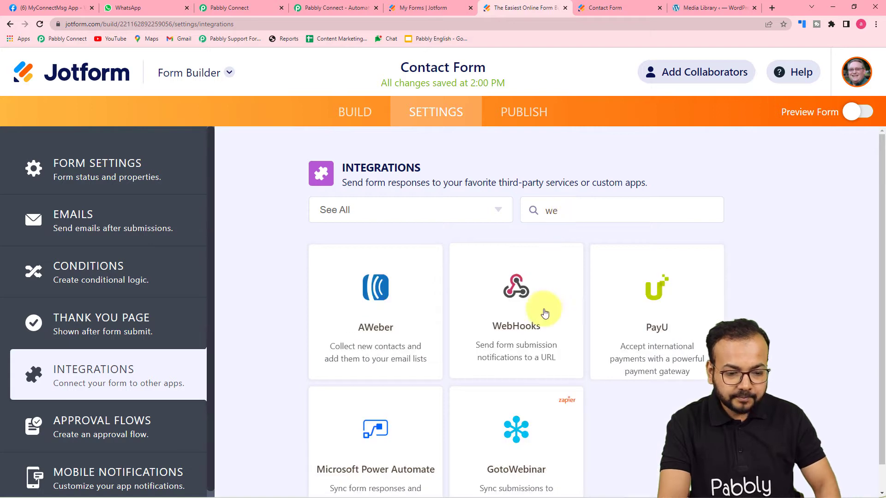
pyautogui.click(543, 313)
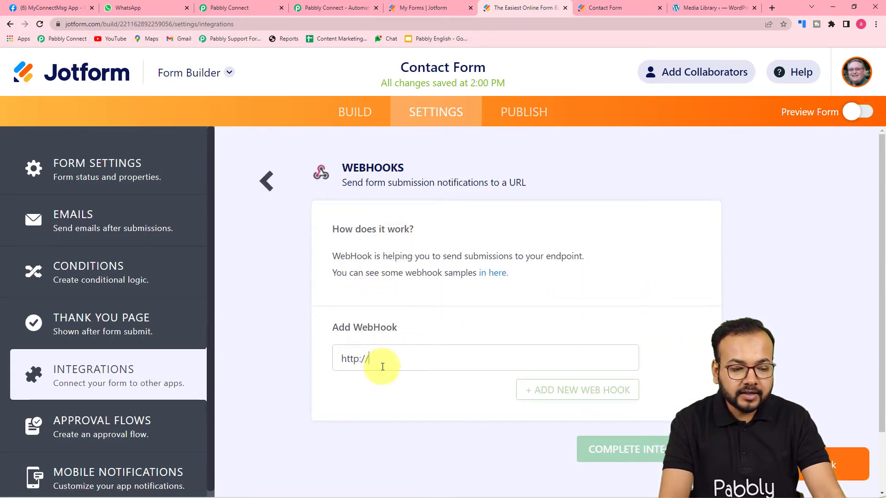
pyautogui.press('BackSpace')
pyautogui.press('BackSpace')
pyautogui.press('BackSpace')
pyautogui.press('BackSpace')
pyautogui.press('BackSpace')
pyautogui.press('BackSpace')
pyautogui.press('BackSpace')
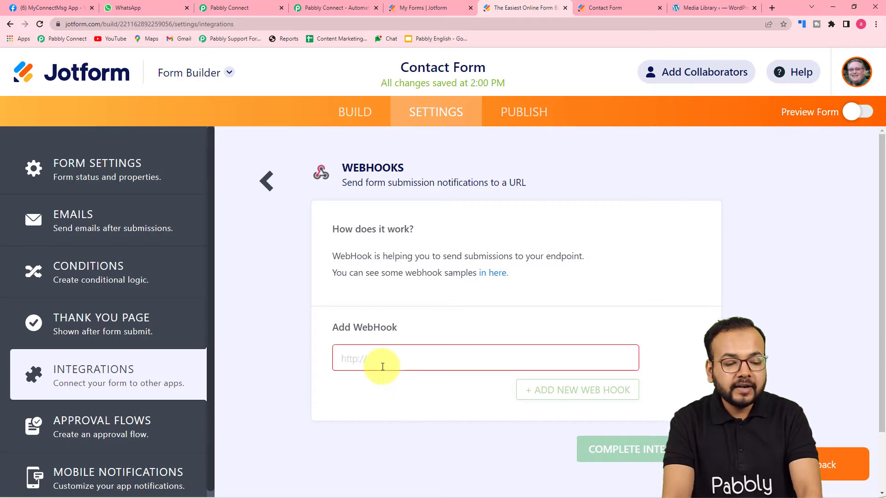
pyautogui.click(230, 10)
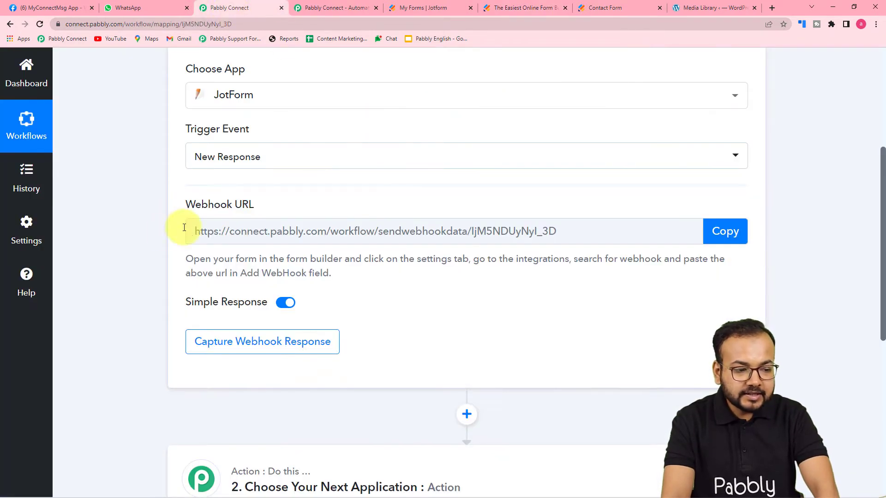
# Copy the Pabbly Connect trigger's webhook URL and return to Jotform's WebHooks settings.
pyautogui.click(726, 230)
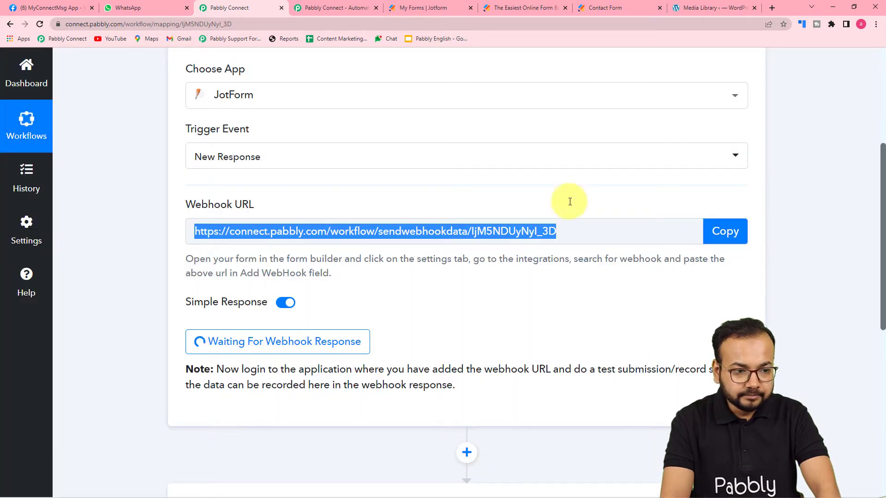
pyautogui.click(462, 9)
pyautogui.click(496, 3)
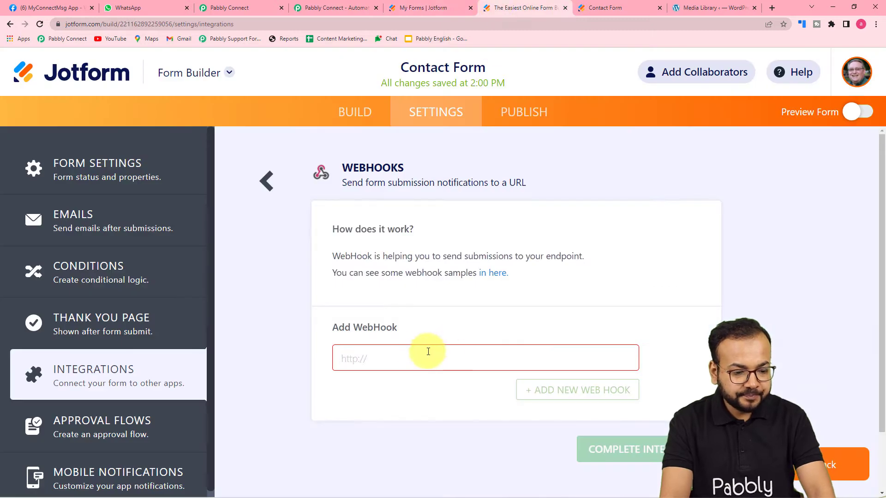
# Paste the Pabbly webhook URL into Add WebHook and complete the integration.
pyautogui.click(382, 359)
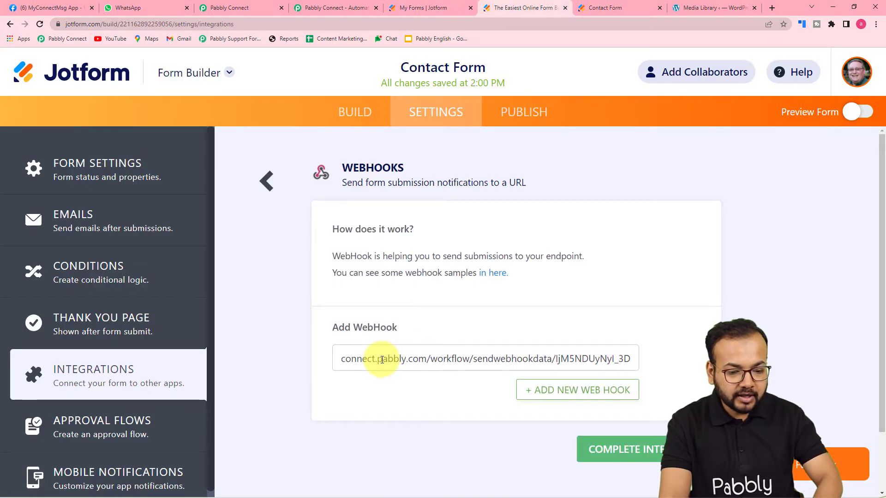
pyautogui.click(612, 455)
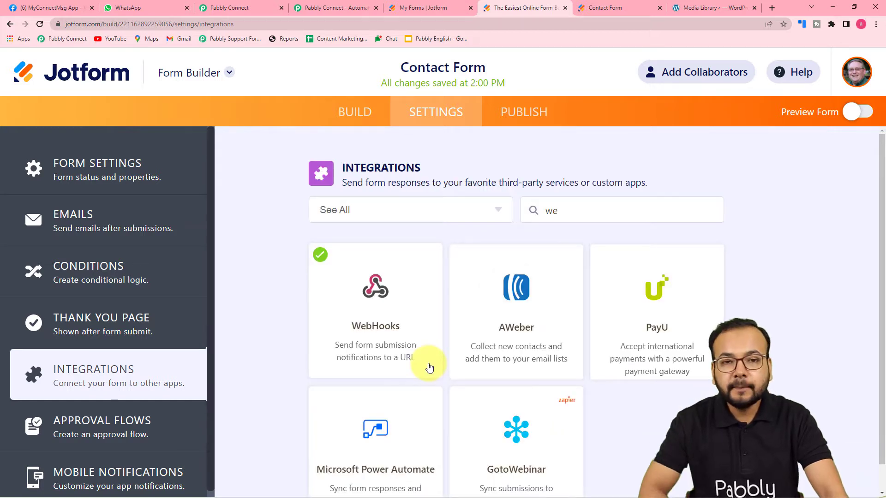
pyautogui.click(221, 12)
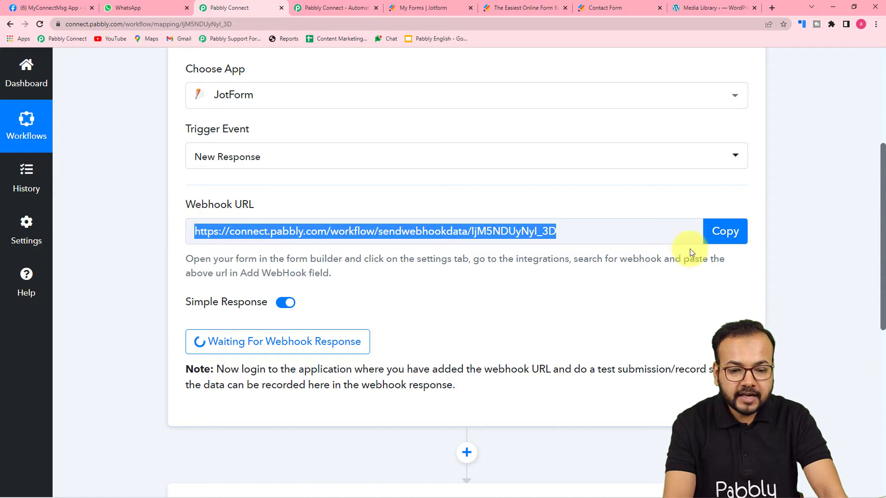
# Copy the webhook URL again, review the waiting trigger, and bring up the live Contact Form.
pyautogui.click(736, 236)
pyautogui.scroll(-2, 378, 277)
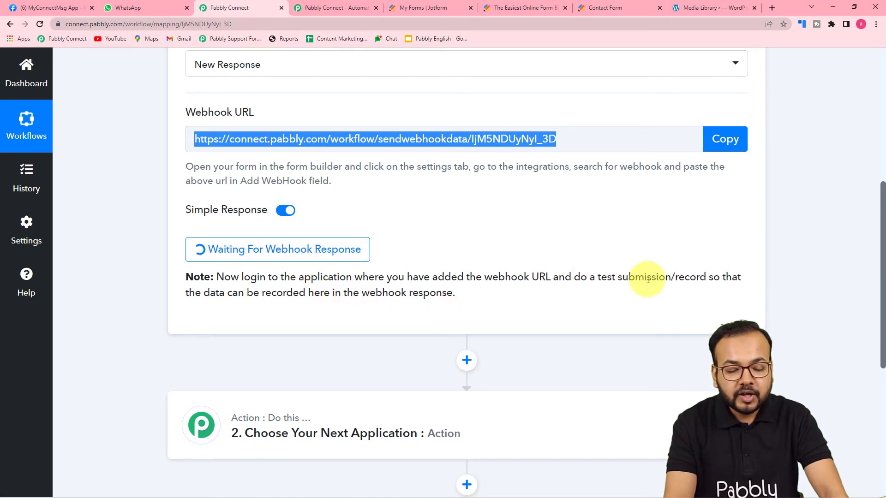
pyautogui.scroll(3, 510, 298)
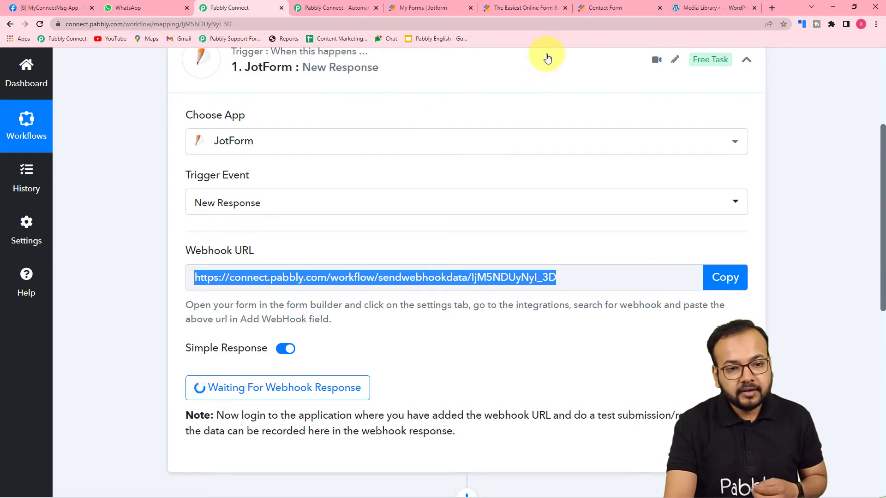
pyautogui.click(593, 7)
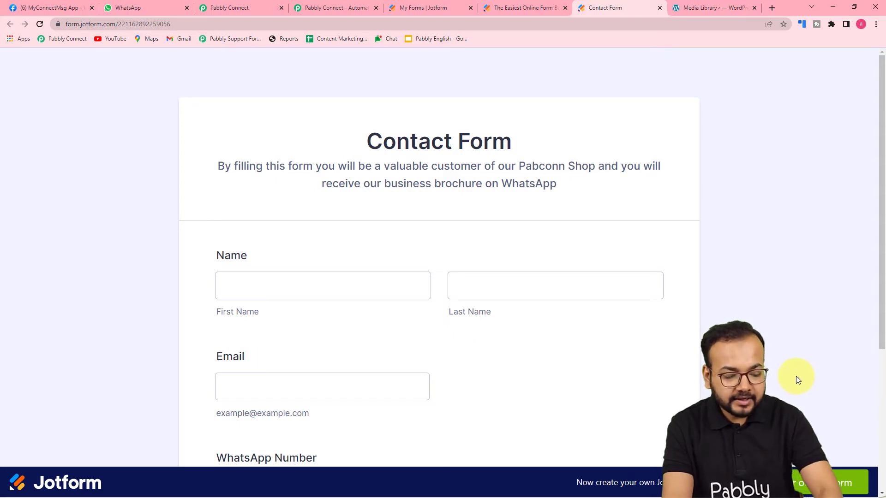
# Fill the Contact Form with a test first name, last name, e-mail and WhatsApp number, then submit.
pyautogui.click(340, 291)
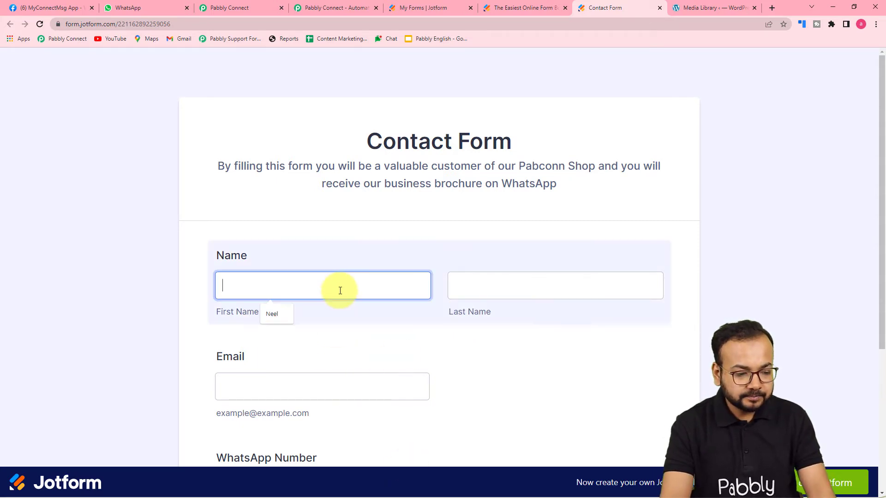
pyautogui.click(272, 314)
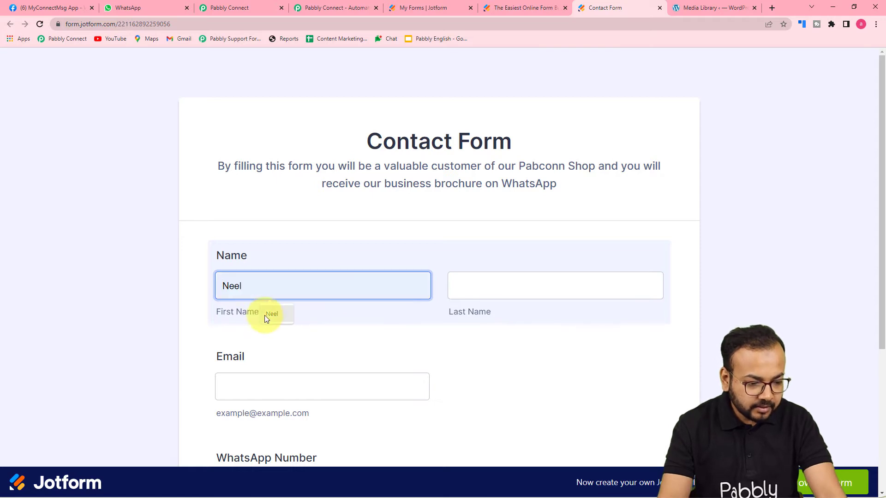
pyautogui.click(500, 287)
pyautogui.write('Patrick')
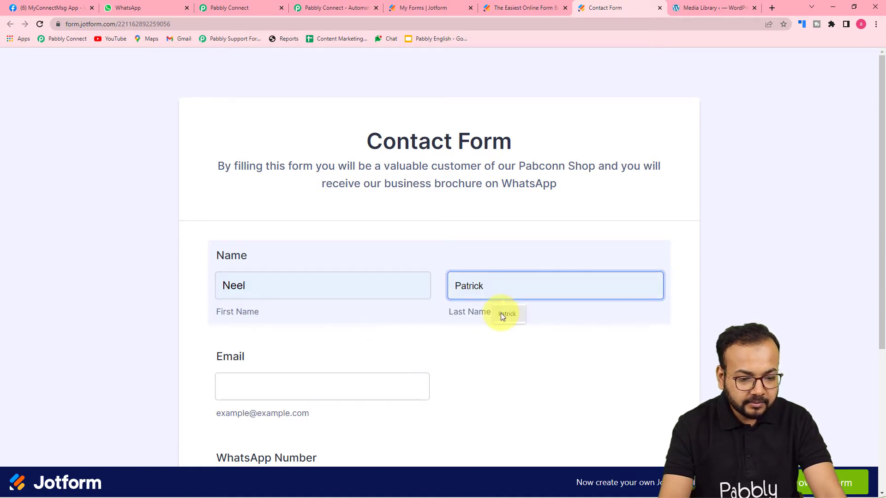
pyautogui.scroll(-3, 314, 340)
pyautogui.click(282, 250)
pyautogui.click(268, 278)
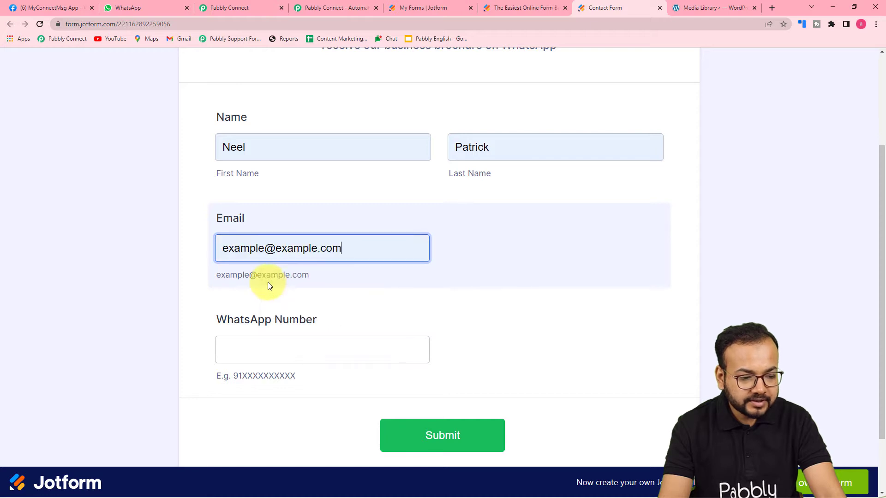
pyautogui.click(252, 346)
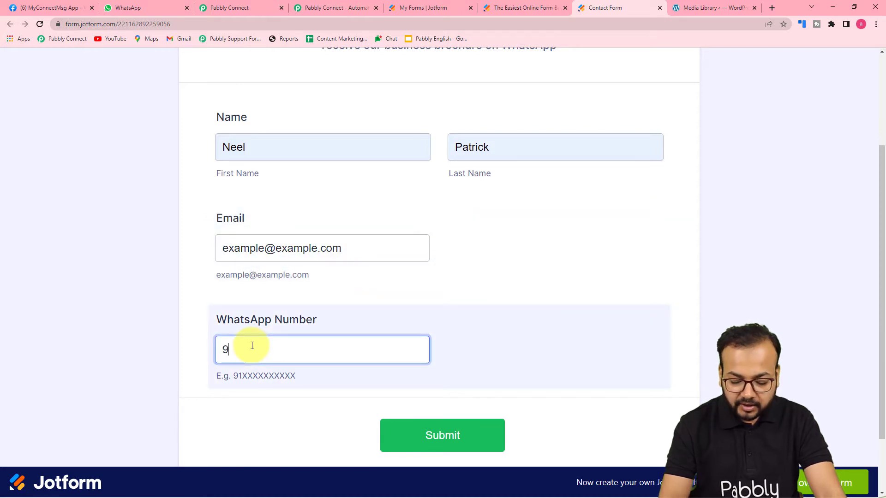
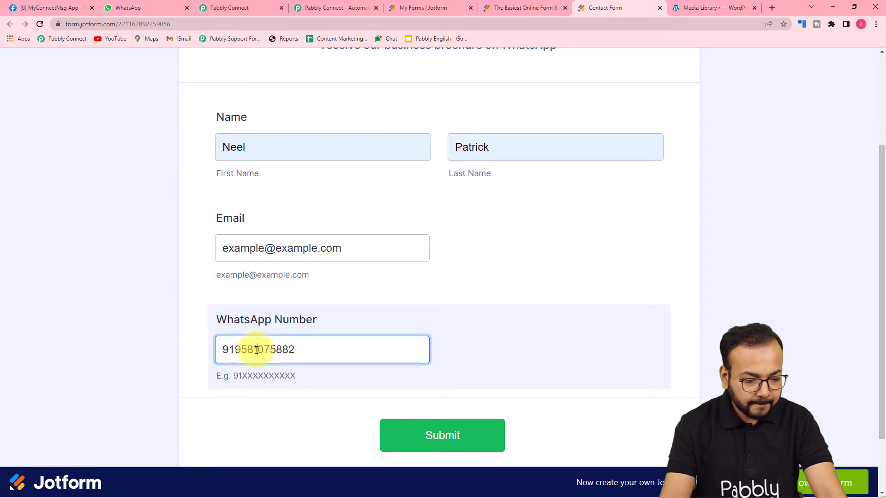
pyautogui.click(176, 355)
pyautogui.click(438, 435)
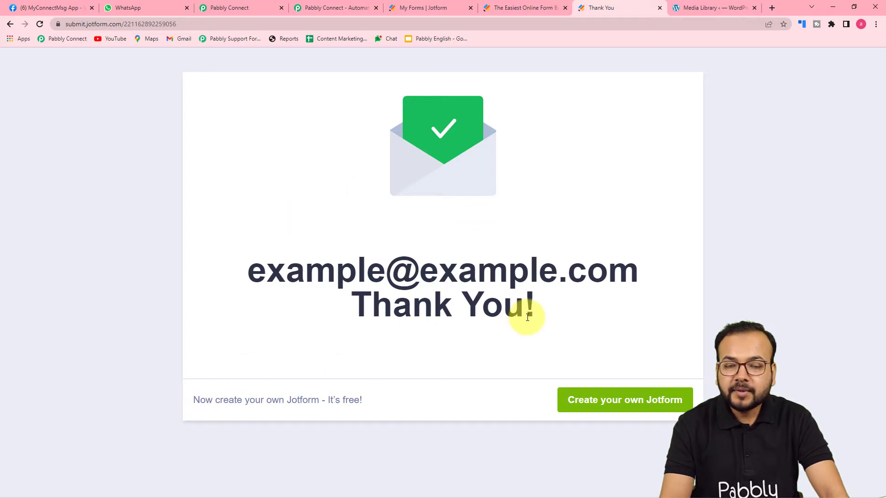
# Review the captured response's first name, last name, e-mail and WhatsApp number in the JotForm trigger.
pyautogui.click(228, 5)
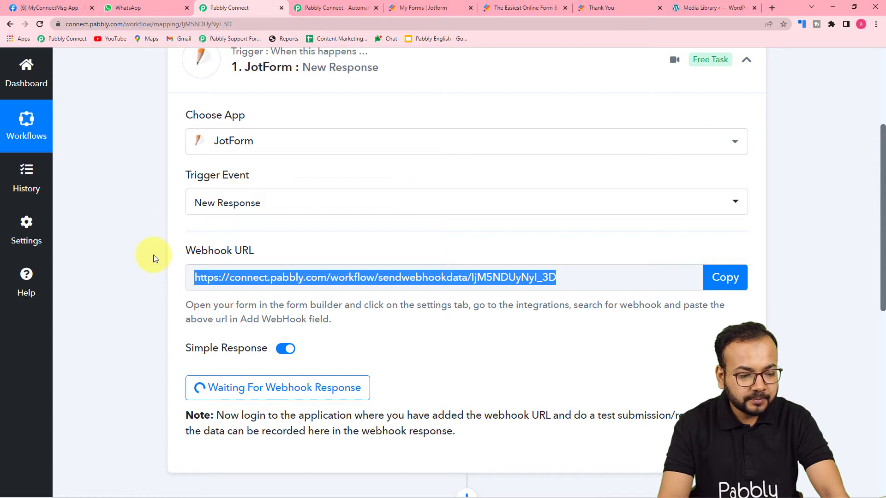
pyautogui.scroll(-4, 157, 256)
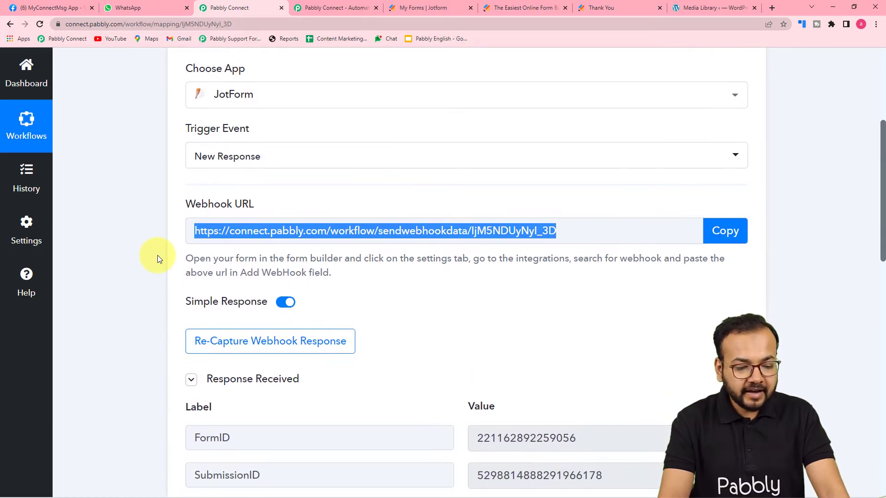
pyautogui.scroll(-3, 157, 255)
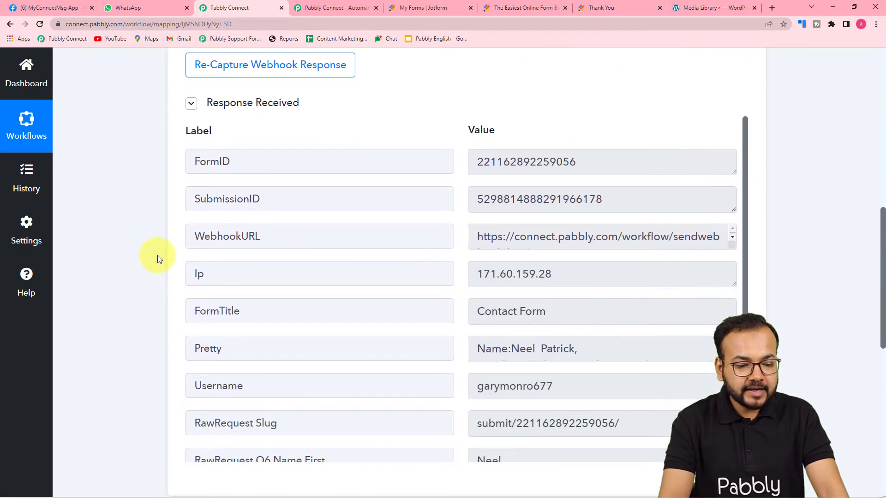
pyautogui.scroll(-2, 279, 180)
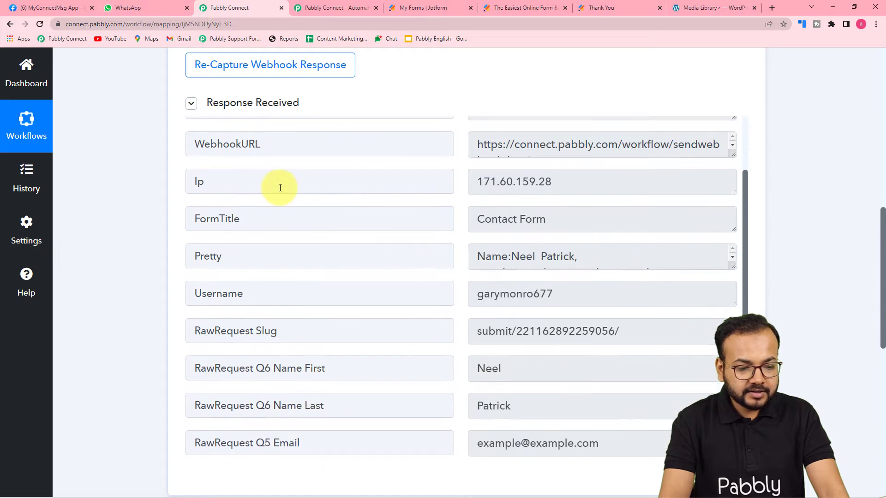
pyautogui.scroll(-1, 318, 269)
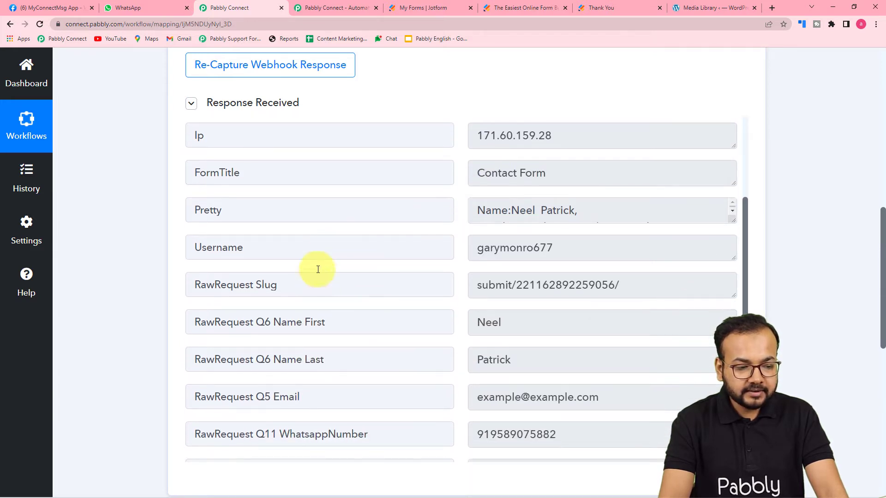
pyautogui.scroll(-3, 396, 246)
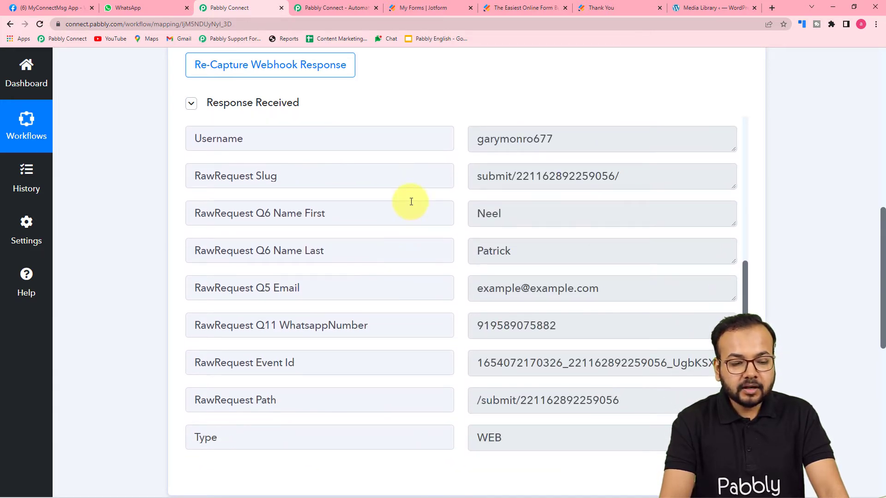
pyautogui.scroll(-1, 411, 202)
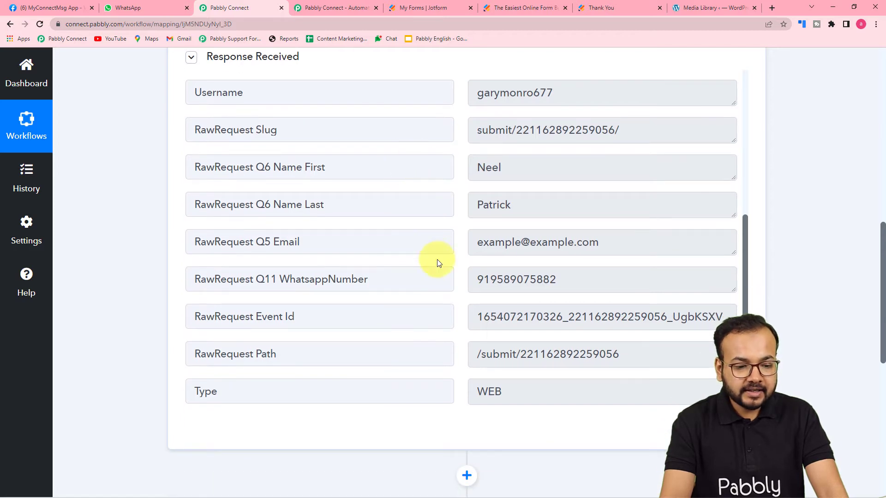
pyautogui.scroll(-2, 433, 216)
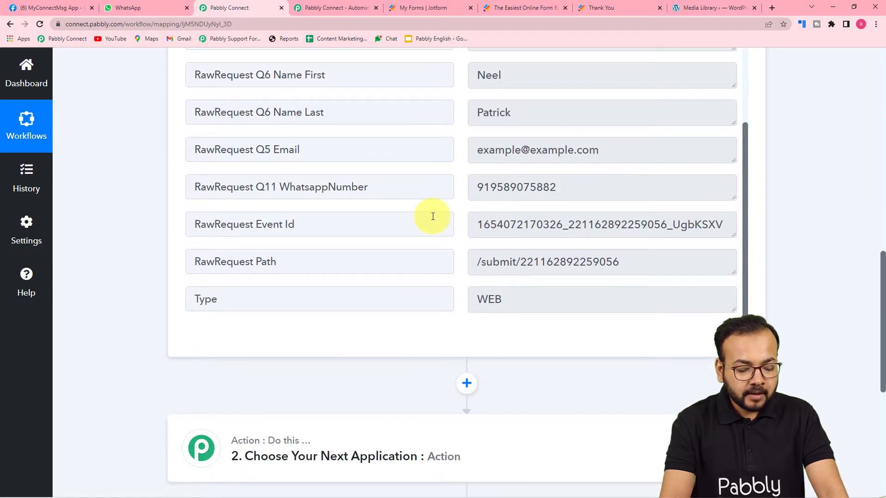
pyautogui.scroll(-1, 432, 217)
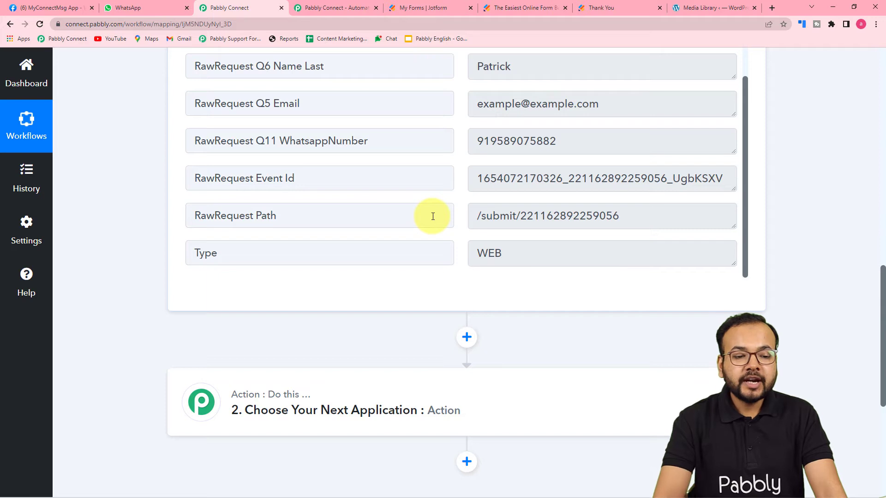
pyautogui.scroll(1, 433, 216)
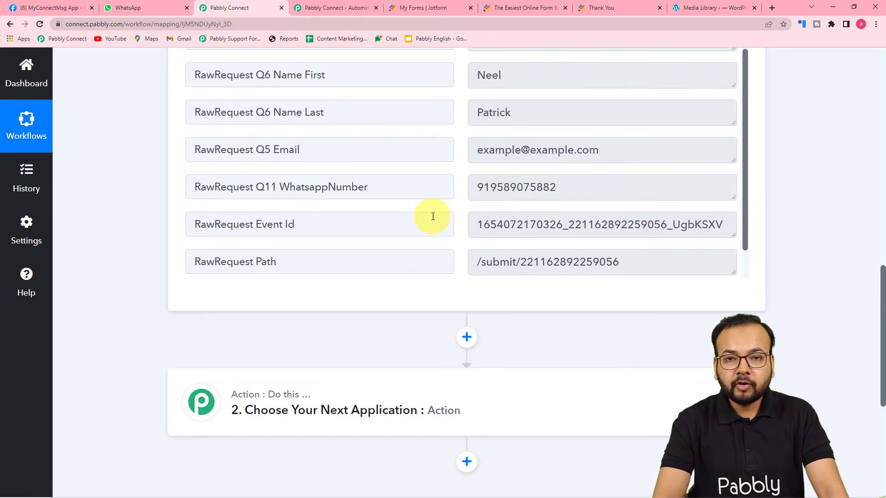
pyautogui.scroll(-3, 128, 259)
# Search 'wh' in the next action step and choose WhatsApp Cloud API as its app.
pyautogui.click(303, 283)
pyautogui.scroll(-1, 303, 283)
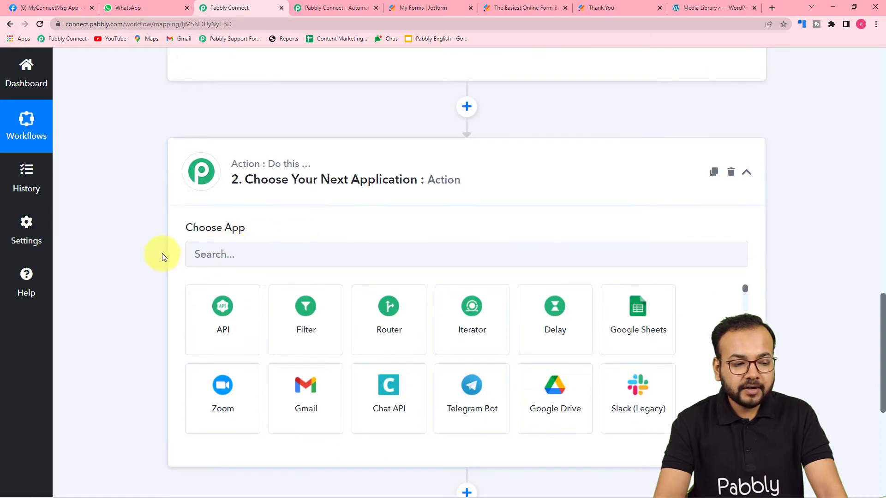
pyautogui.click(285, 256)
pyautogui.write('wh')
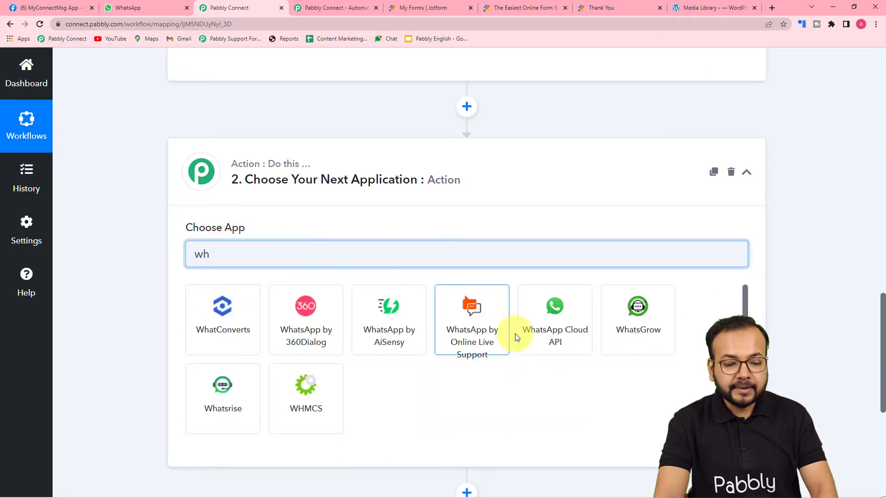
pyautogui.click(551, 333)
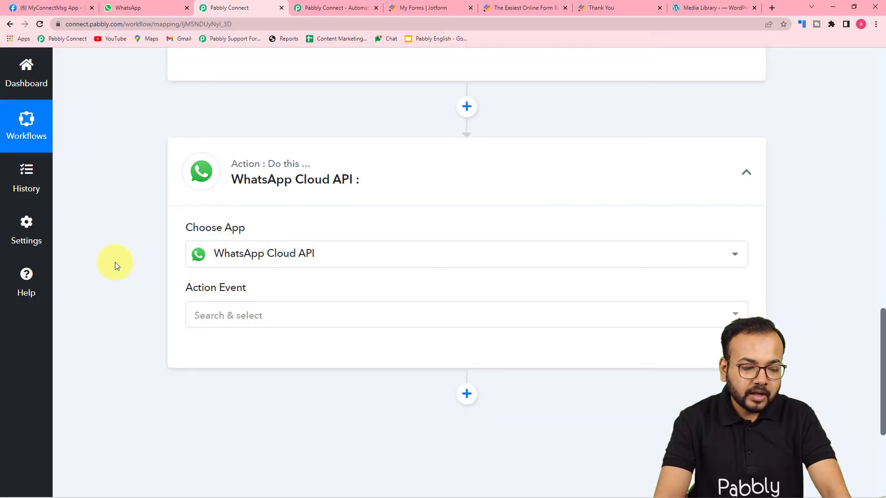
pyautogui.scroll(-2, 115, 262)
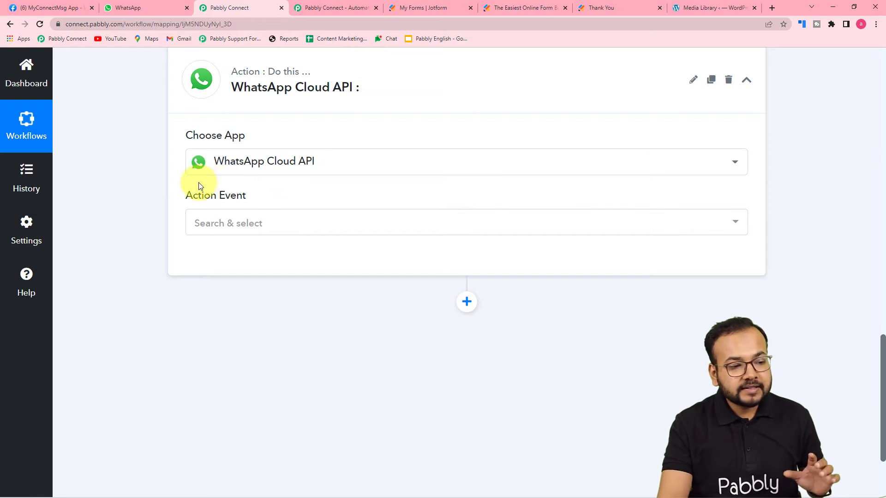
# Set the action event to Send Template Message and start a new WhatsApp Cloud API connection.
pyautogui.click(223, 223)
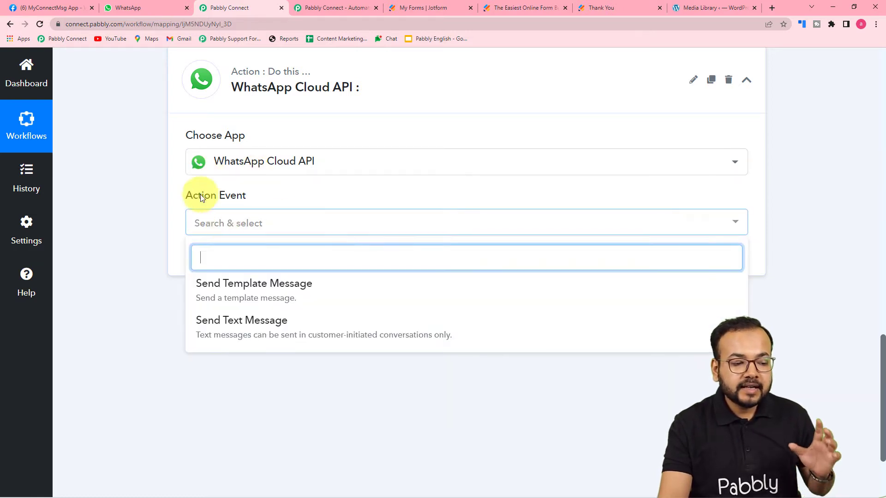
pyautogui.click(244, 291)
pyautogui.click(201, 267)
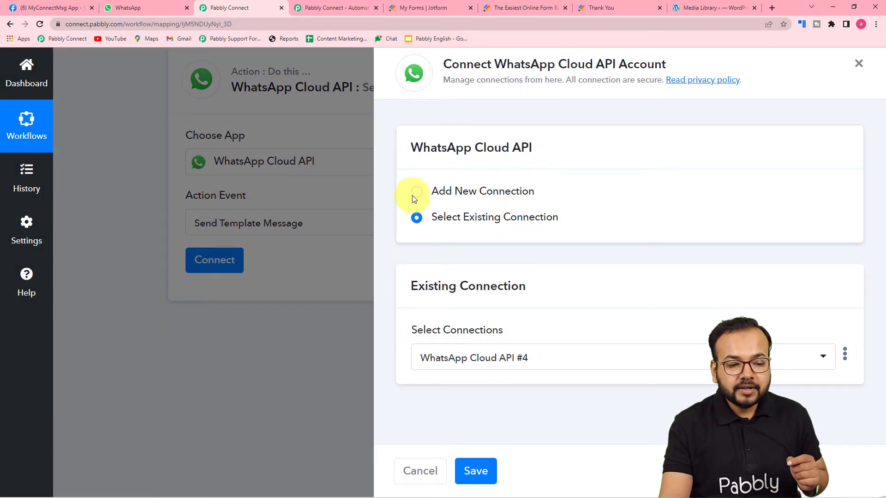
pyautogui.click(416, 198)
pyautogui.scroll(-4, 456, 203)
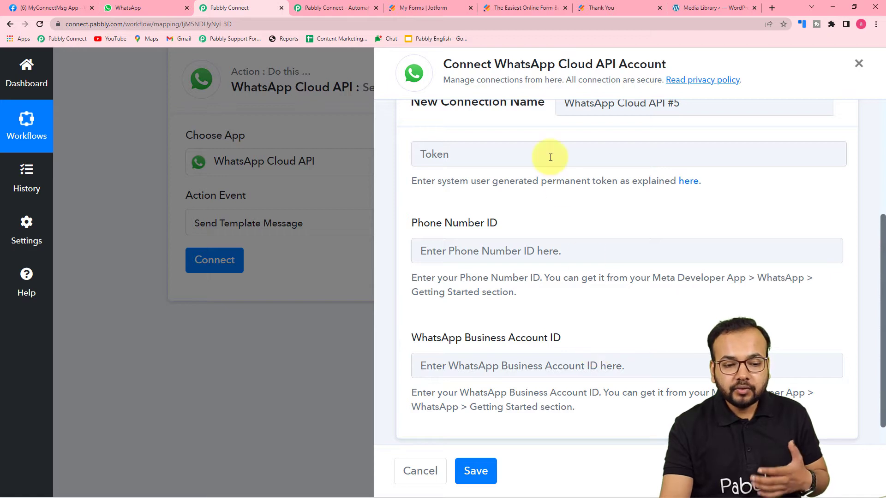
# Open the forum's permanent-token guide and read through its setup videos and webhook configuration steps.
pyautogui.click(689, 184)
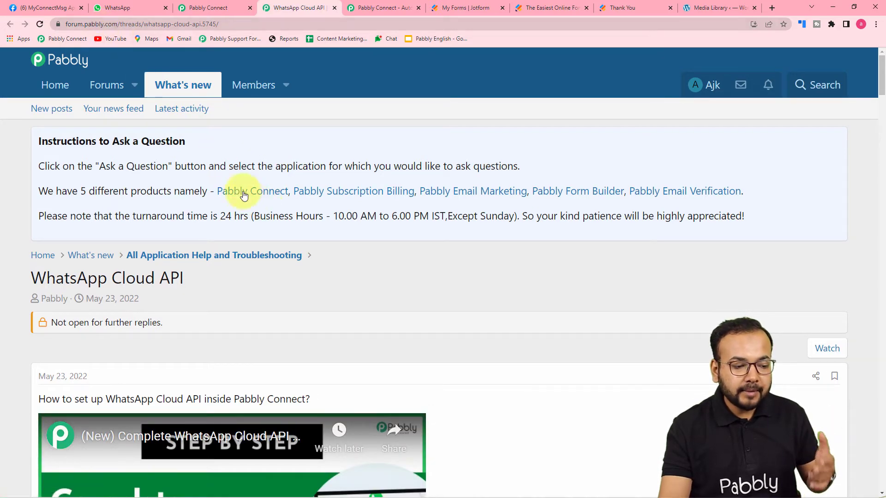
pyautogui.scroll(-7, 210, 196)
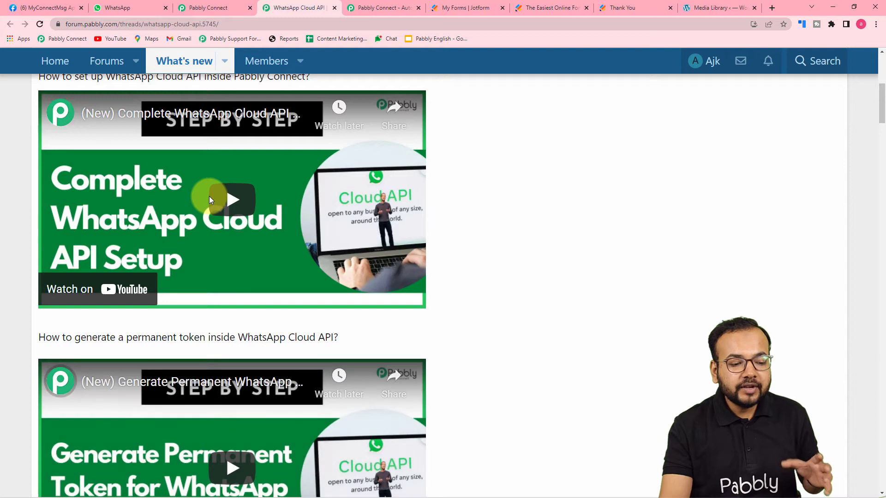
pyautogui.scroll(2, 209, 199)
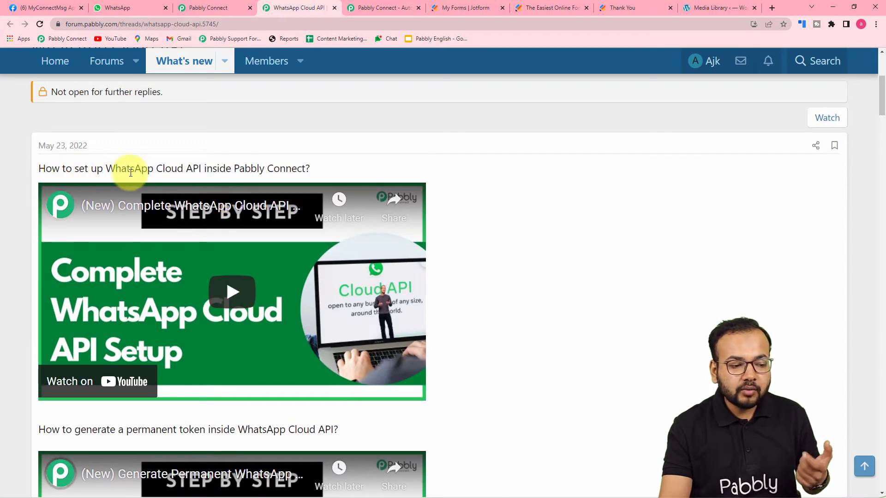
pyautogui.scroll(-2, 246, 212)
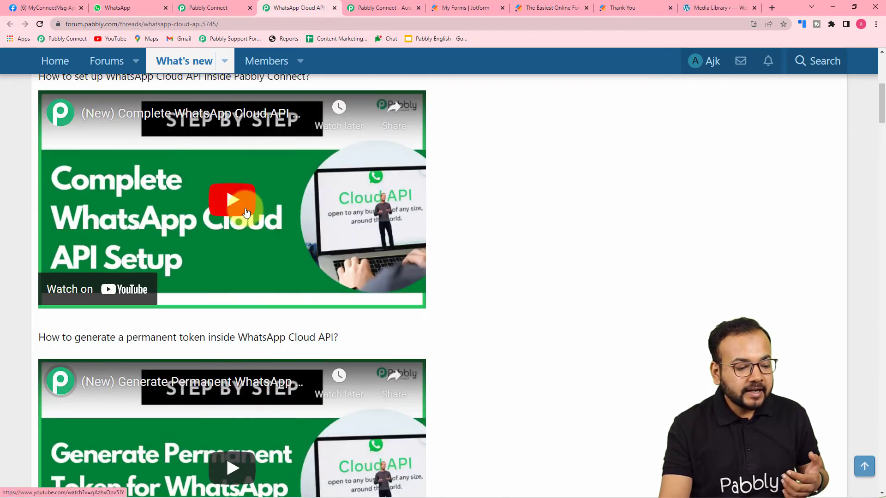
pyautogui.scroll(-3, 246, 212)
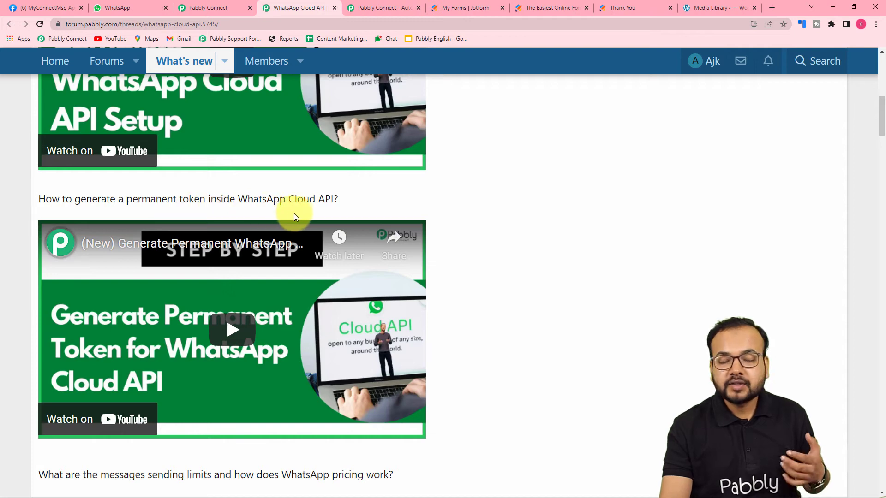
pyautogui.scroll(-2, 299, 220)
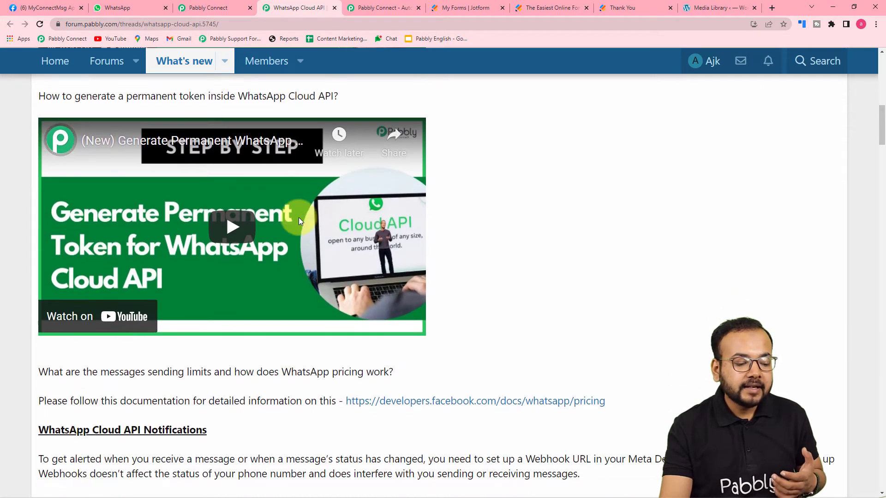
pyautogui.scroll(-2, 298, 220)
pyautogui.scroll(-4, 299, 220)
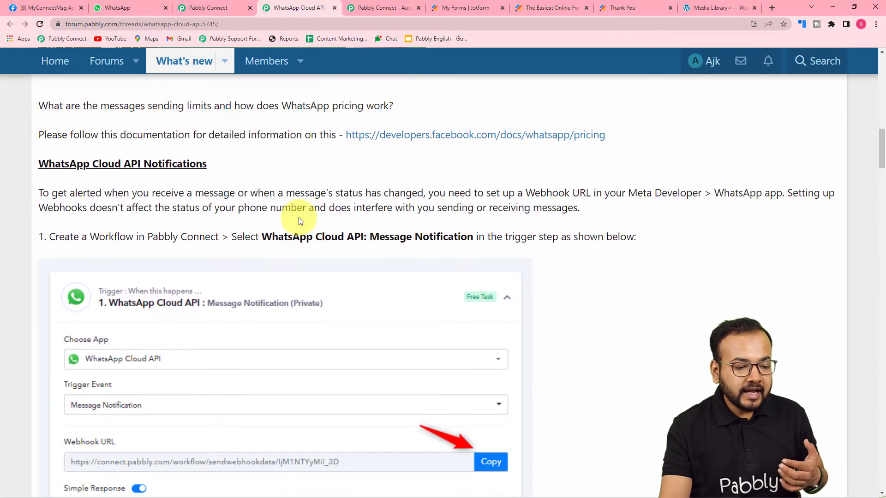
pyautogui.scroll(-2, 299, 220)
pyautogui.scroll(-1, 300, 222)
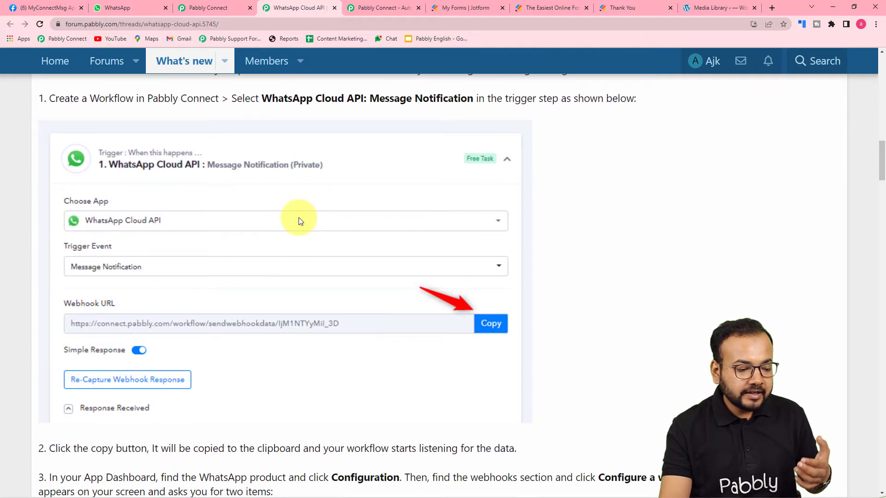
pyautogui.scroll(-6, 301, 221)
pyautogui.scroll(4, 293, 260)
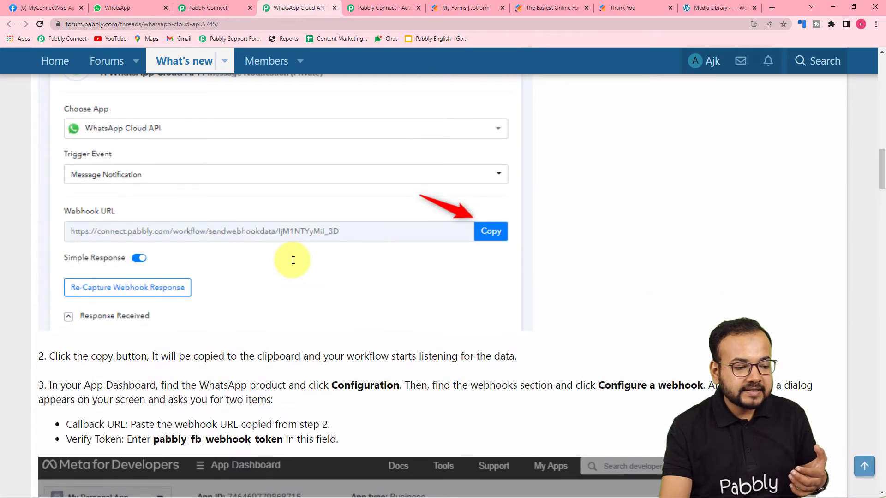
pyautogui.scroll(3, 293, 260)
pyautogui.scroll(-7, 292, 264)
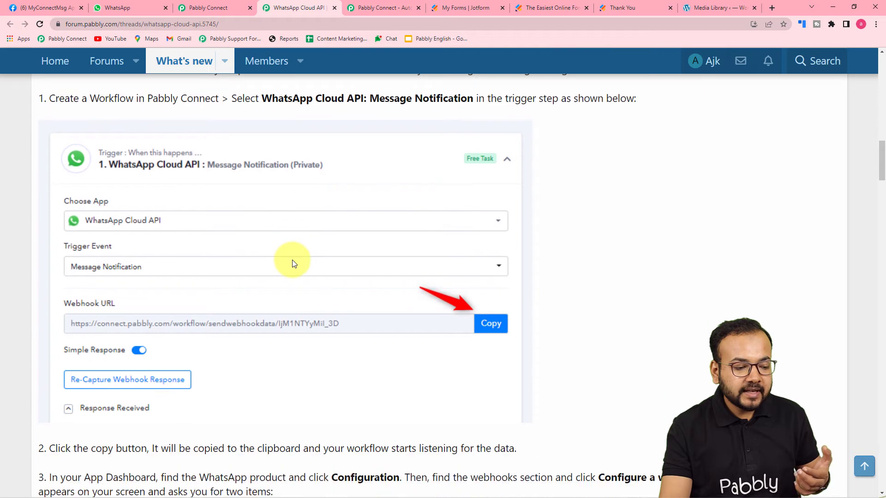
pyautogui.scroll(-3, 293, 261)
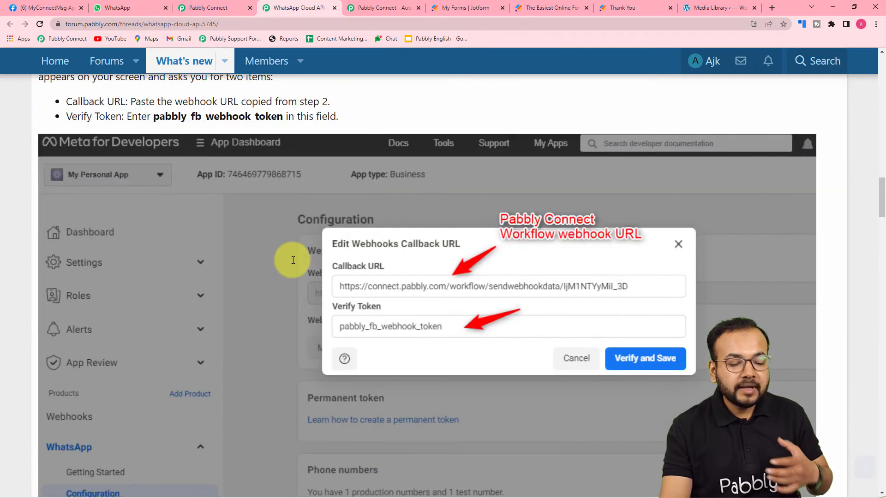
pyautogui.scroll(-3, 351, 254)
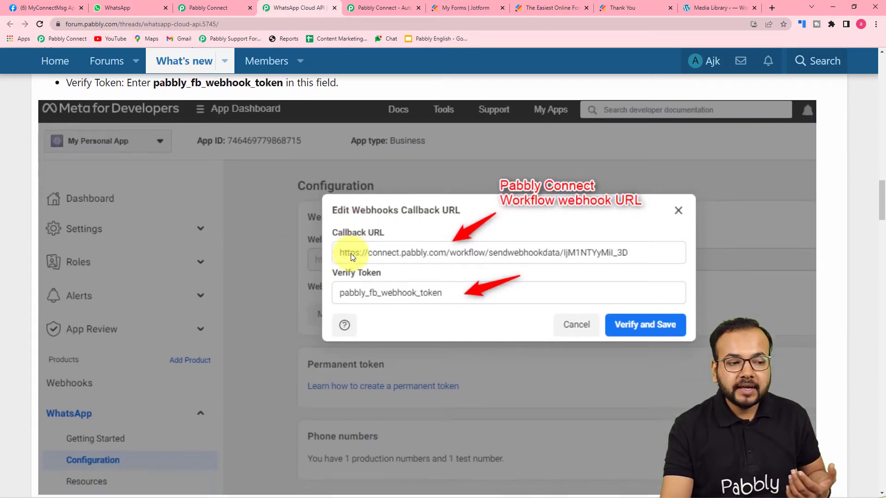
# Review the blank WhatsApp Cloud API connection form back in Pabbly Connect.
pyautogui.click(216, 6)
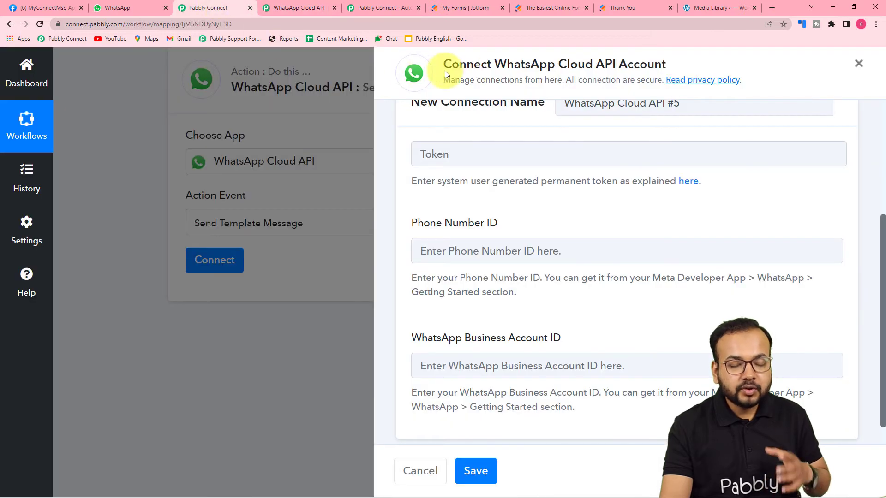
pyautogui.scroll(3, 493, 175)
pyautogui.scroll(-2, 492, 175)
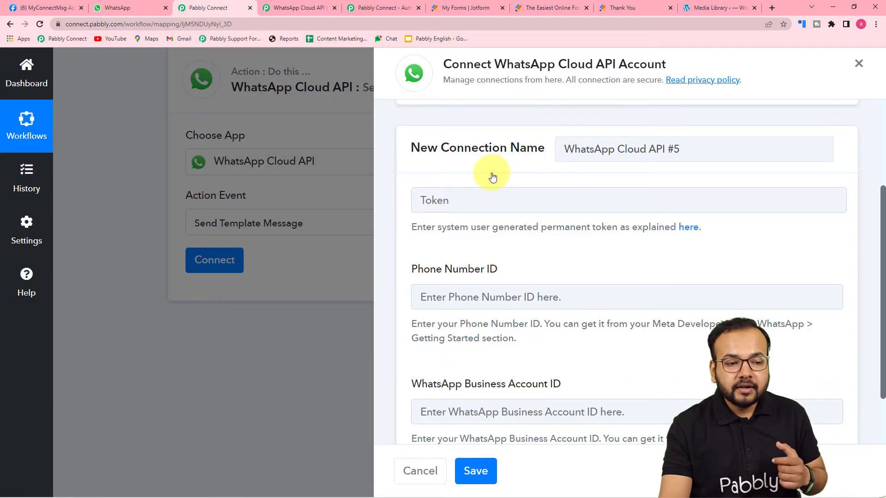
pyautogui.scroll(-2, 451, 287)
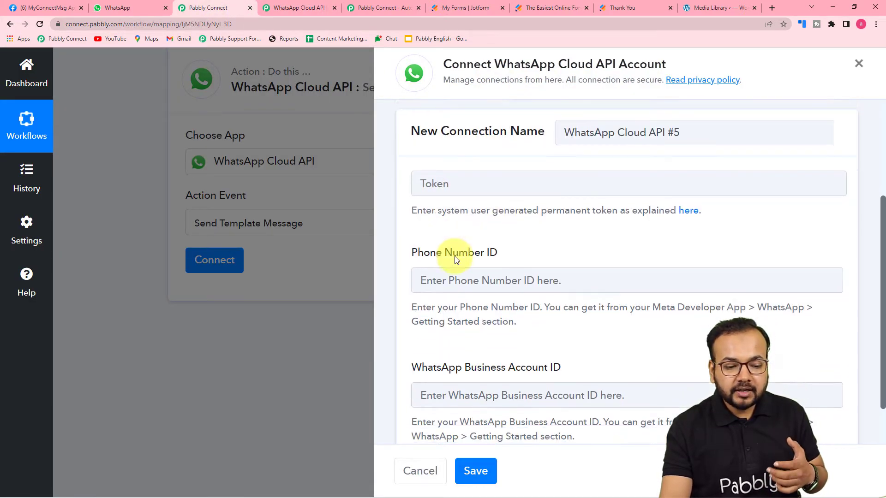
# Find the Phone number ID and Business Account ID on the MyConnectMsg App's WhatsApp Getting Started page.
pyautogui.click(54, 8)
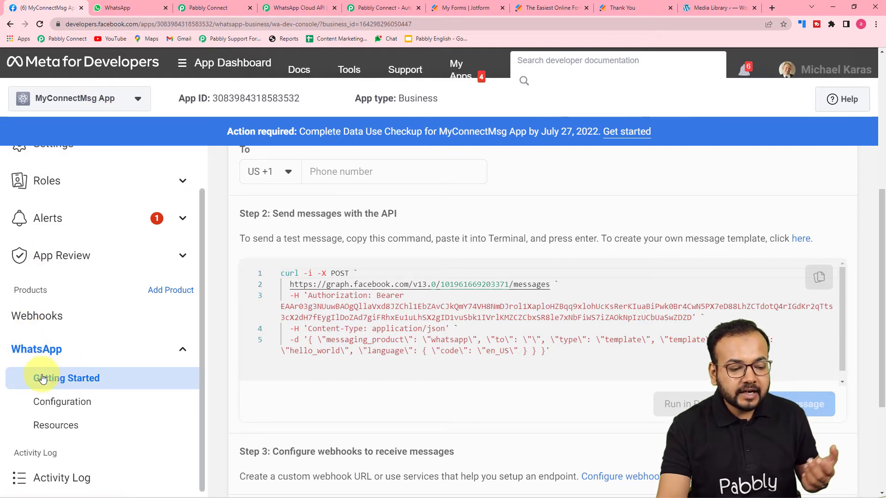
pyautogui.scroll(6, 881, 208)
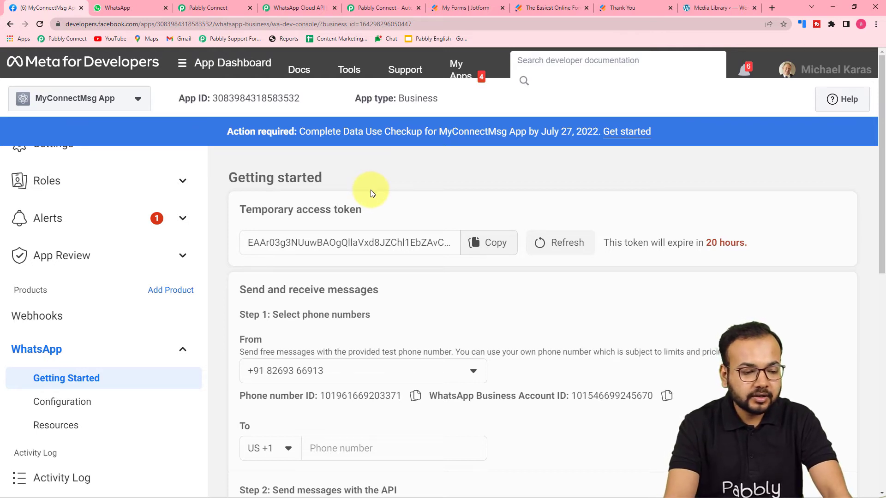
pyautogui.scroll(-1, 370, 190)
pyautogui.scroll(-1, 370, 189)
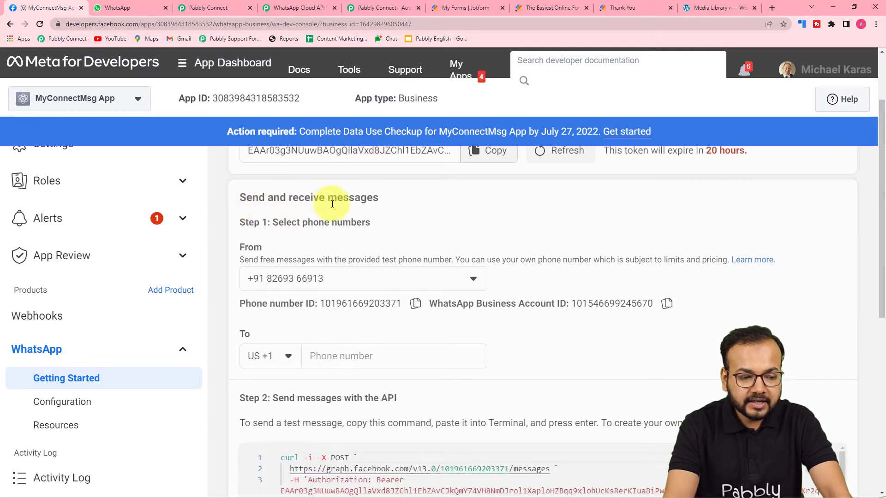
pyautogui.scroll(-2, 357, 202)
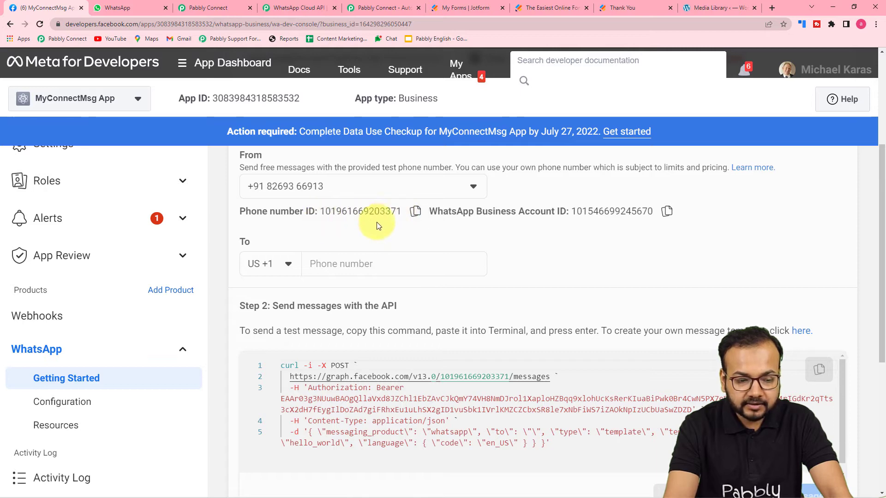
# Copy the Phone number ID from Meta and paste it into Pabbly's Phone Number ID field.
pyautogui.click(416, 212)
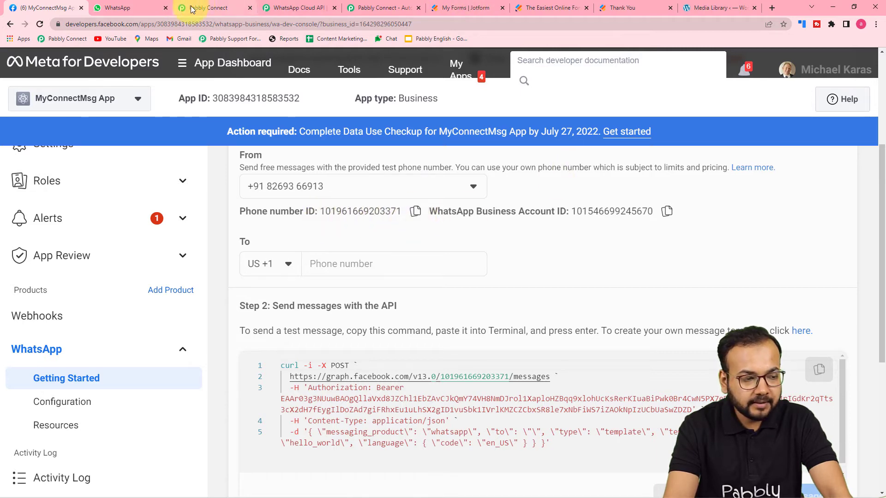
pyautogui.click(207, 8)
pyautogui.rightClick(450, 226)
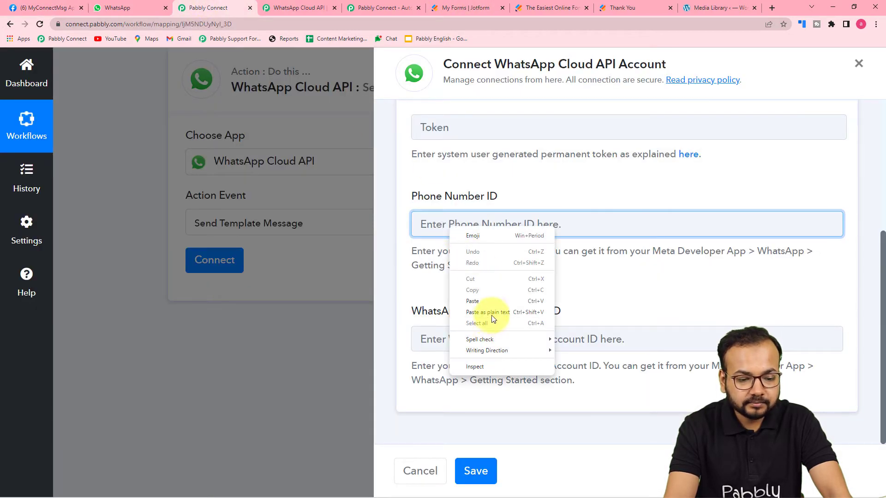
pyautogui.click(491, 310)
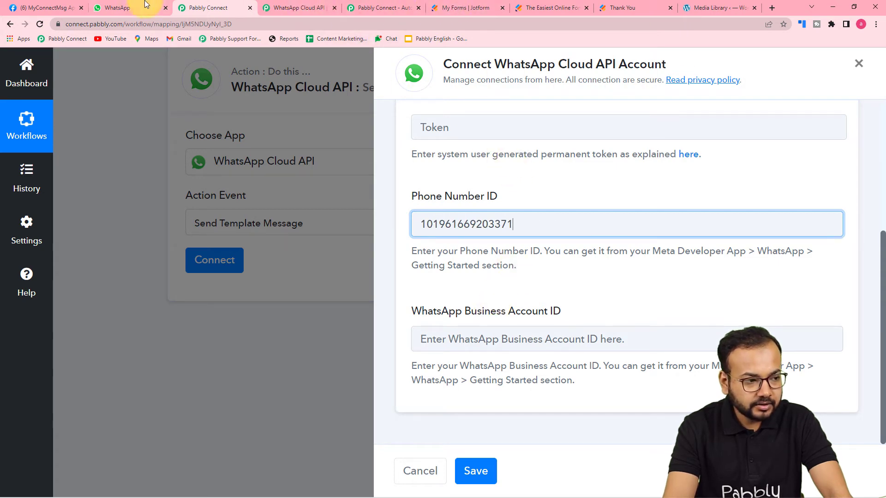
# Copy the WhatsApp Business Account ID into its Pabbly connection field and review the form.
pyautogui.click(46, 8)
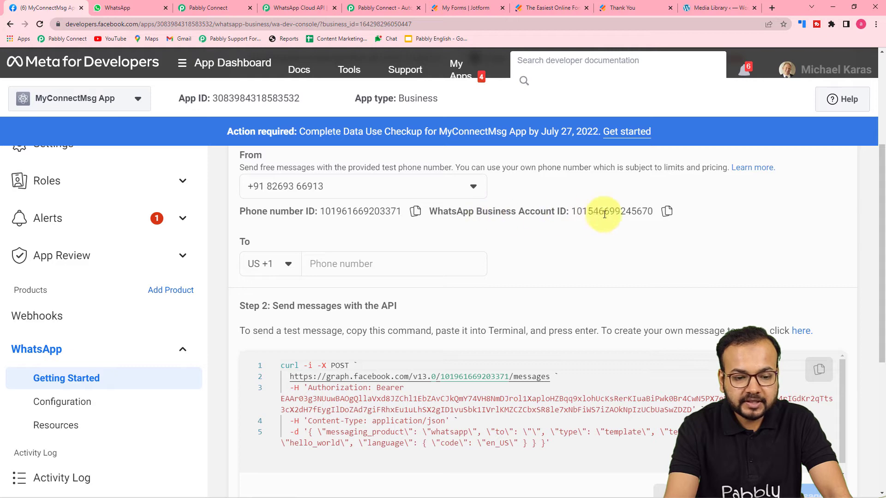
pyautogui.click(667, 211)
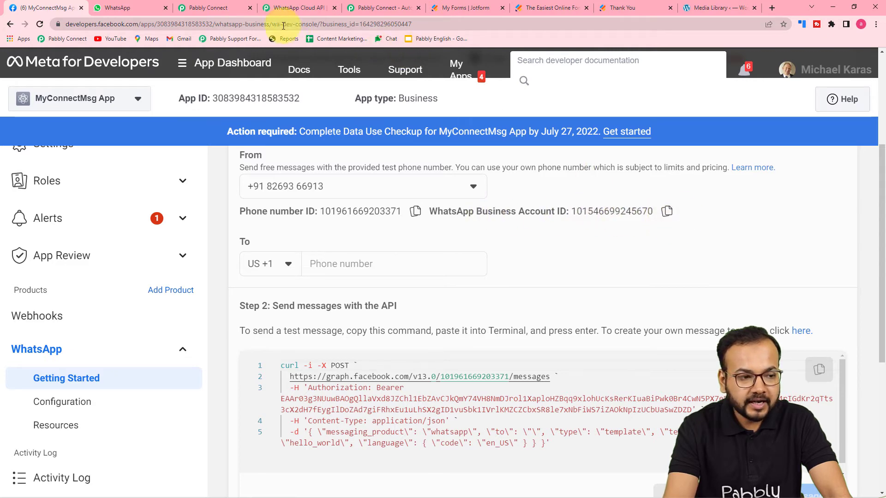
pyautogui.click(208, 8)
pyautogui.rightClick(462, 336)
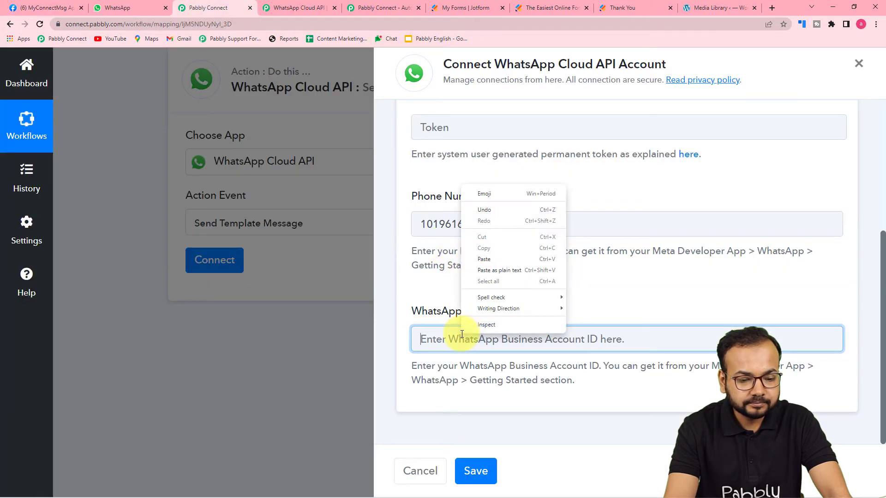
pyautogui.click(480, 269)
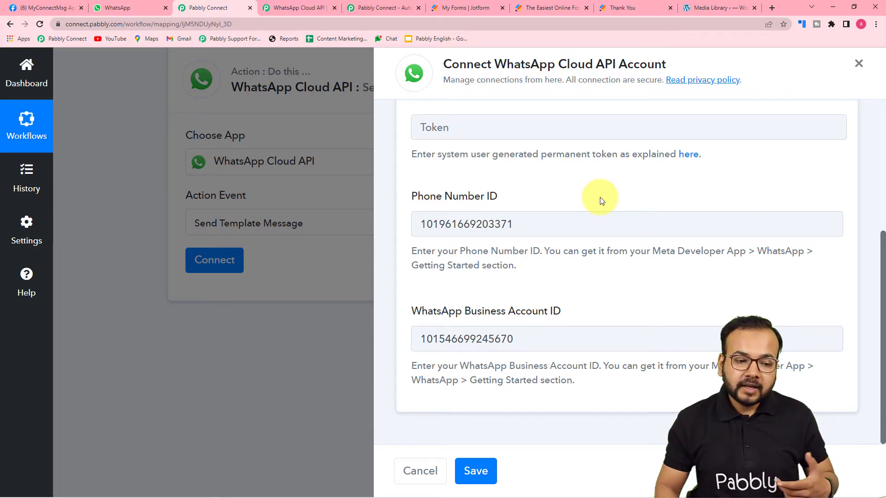
pyautogui.scroll(3, 499, 284)
pyautogui.scroll(-3, 498, 285)
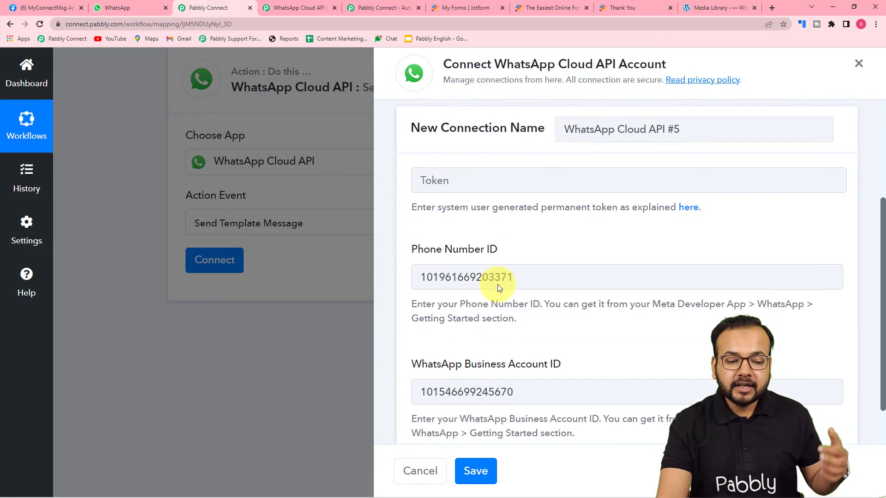
pyautogui.scroll(4, 498, 284)
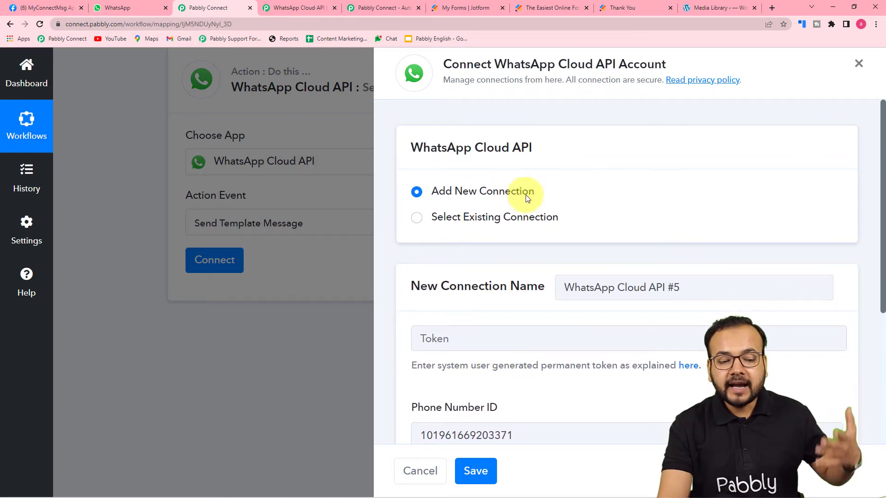
pyautogui.scroll(-2, 520, 310)
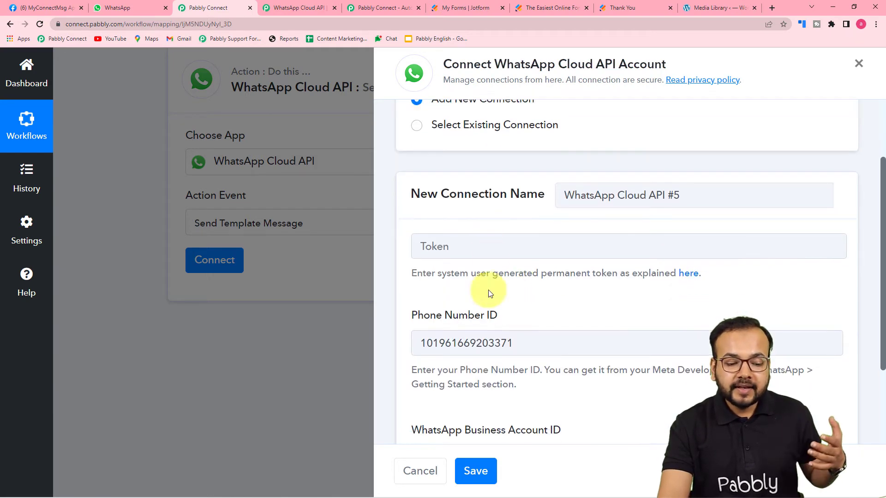
pyautogui.scroll(-3, 487, 288)
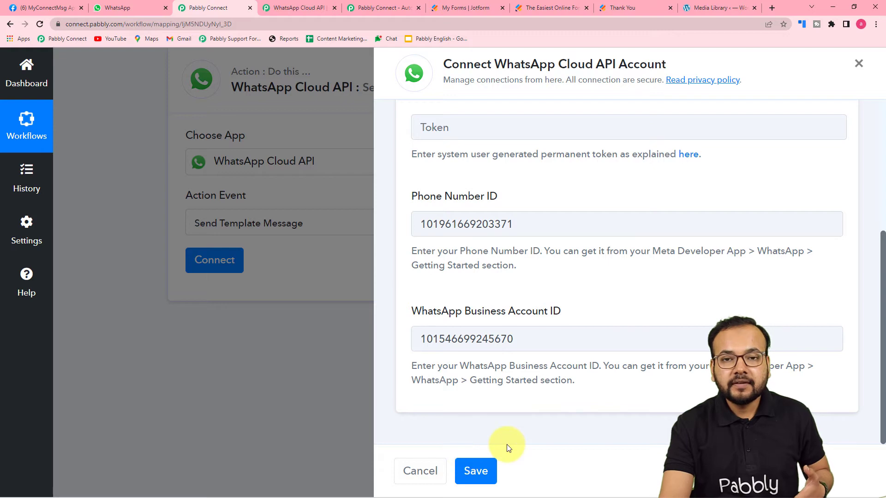
pyautogui.scroll(3, 615, 355)
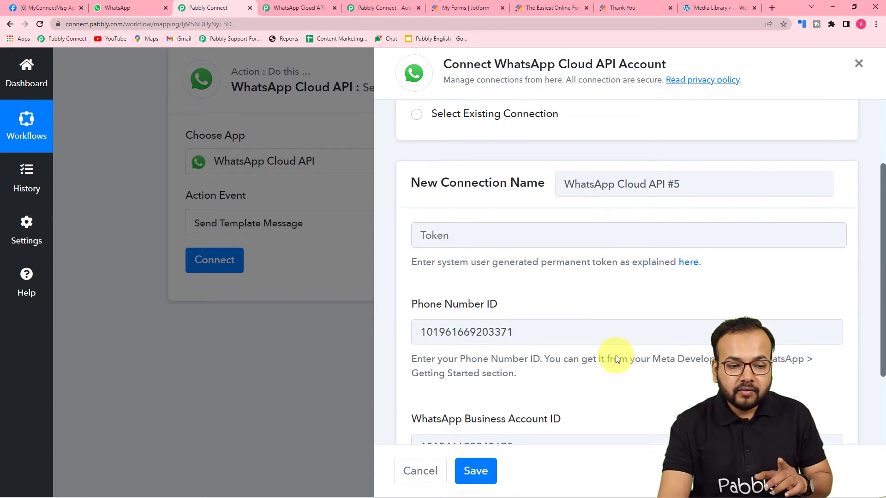
pyautogui.scroll(-1, 540, 192)
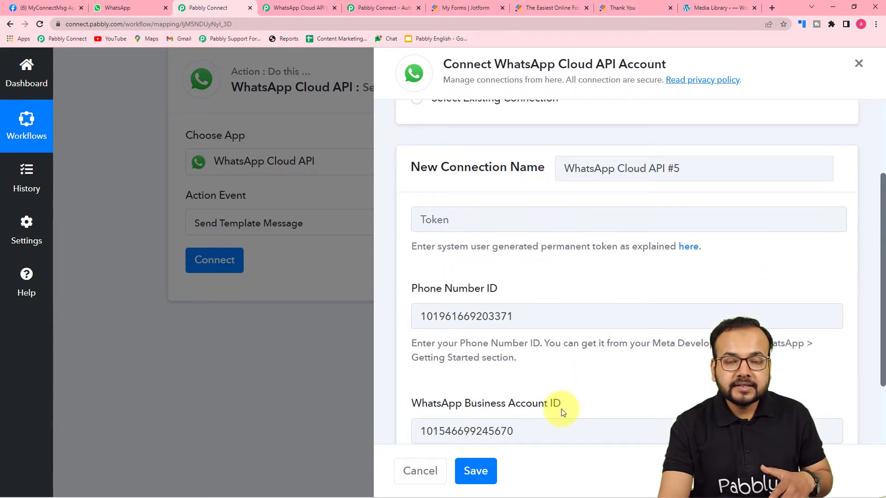
pyautogui.scroll(3, 562, 409)
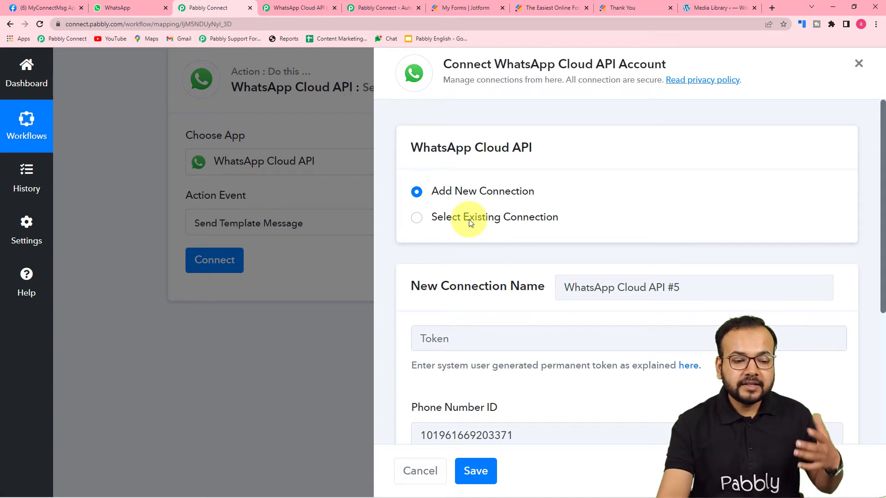
# Connect the action through the existing 'WhatsApp Cloud API Final' connection and save it.
pyautogui.click(417, 219)
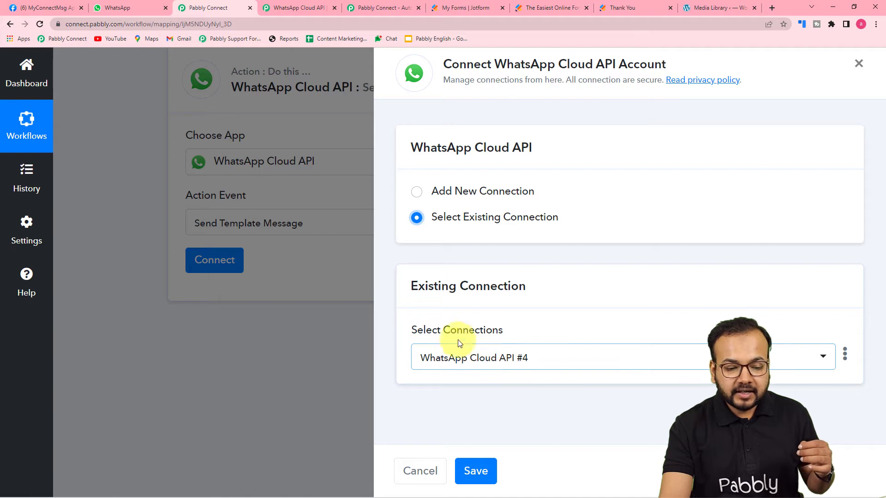
pyautogui.click(534, 361)
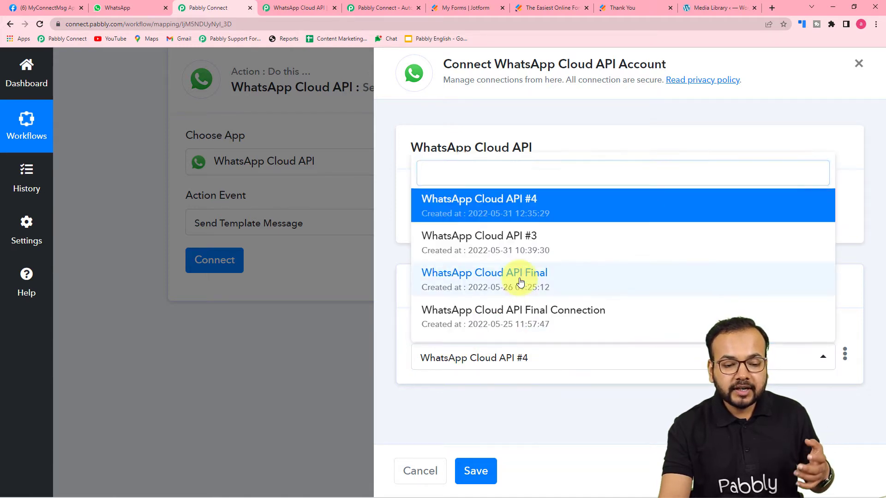
pyautogui.click(519, 279)
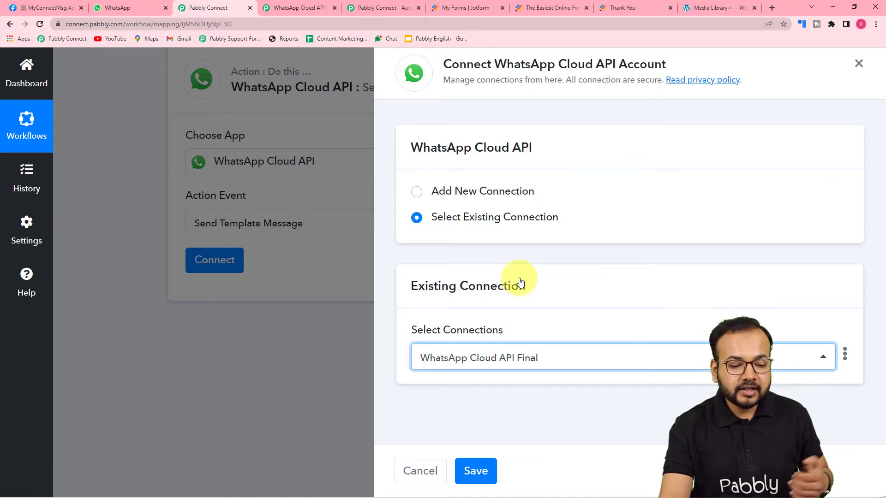
pyautogui.click(472, 476)
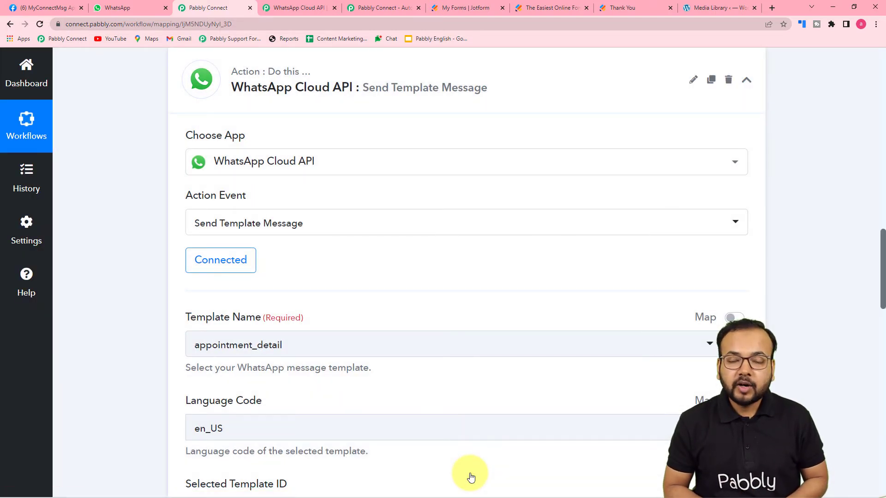
pyautogui.scroll(-3, 192, 293)
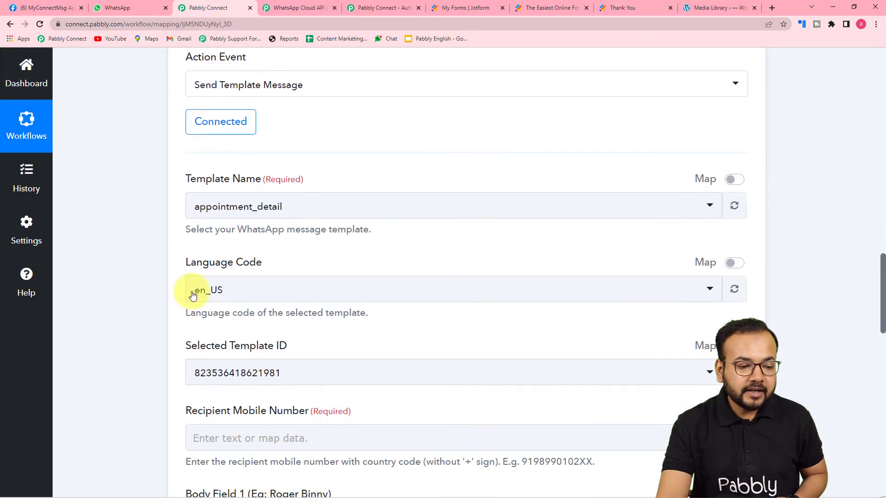
pyautogui.scroll(-1, 396, 203)
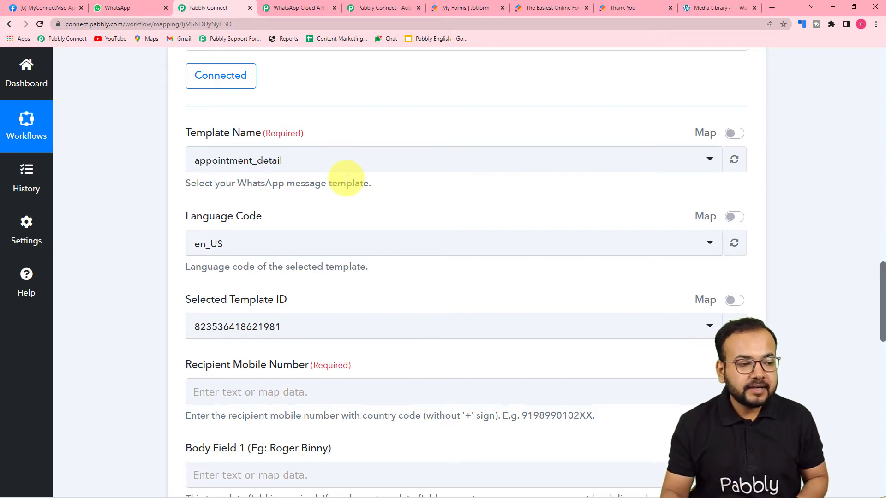
pyautogui.click(49, 7)
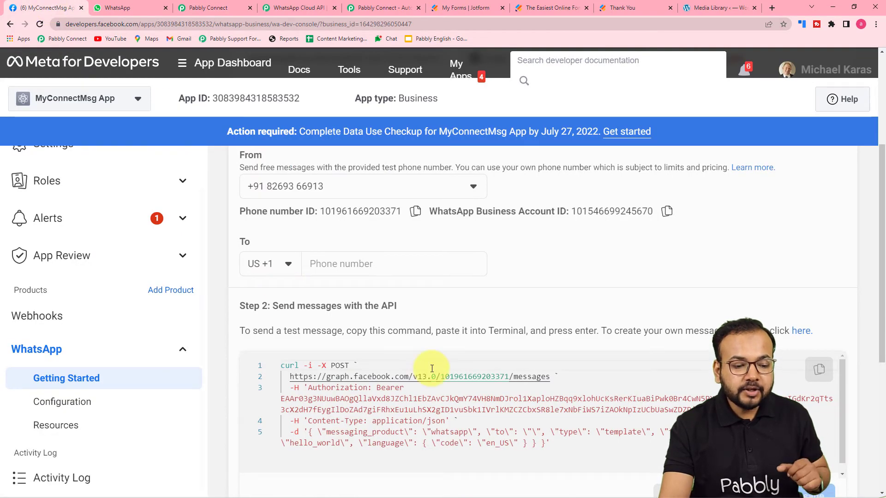
pyautogui.scroll(-2, 466, 291)
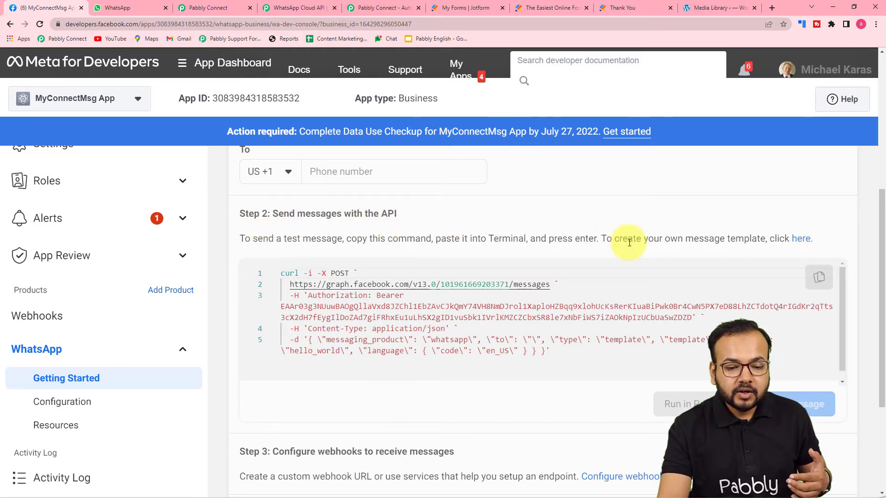
# Open the WhatsApp Manager message templates list and browse it.
pyautogui.click(799, 243)
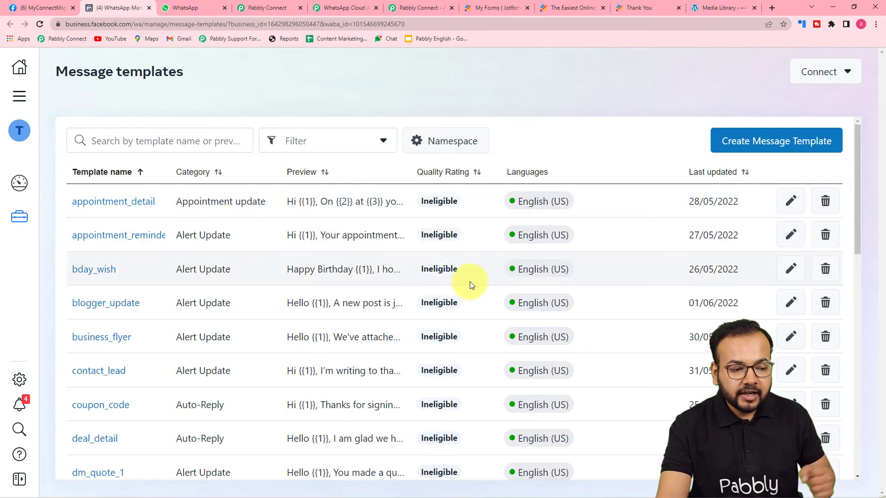
pyautogui.scroll(-1, 337, 289)
pyautogui.scroll(-5, 337, 289)
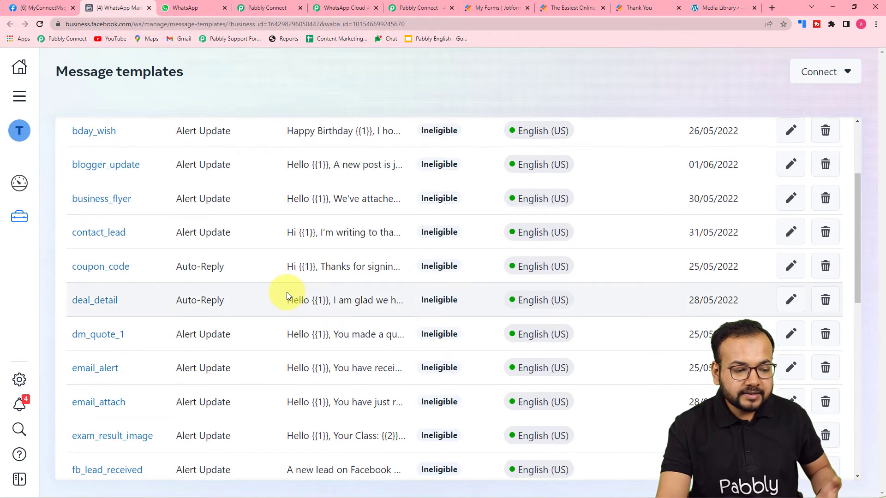
pyautogui.scroll(4, 352, 310)
pyautogui.scroll(1, 201, 276)
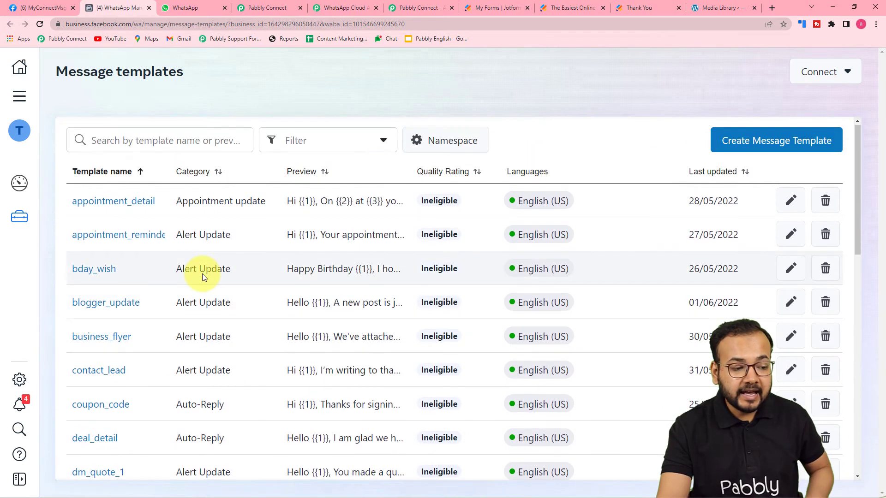
pyautogui.scroll(-2, 202, 276)
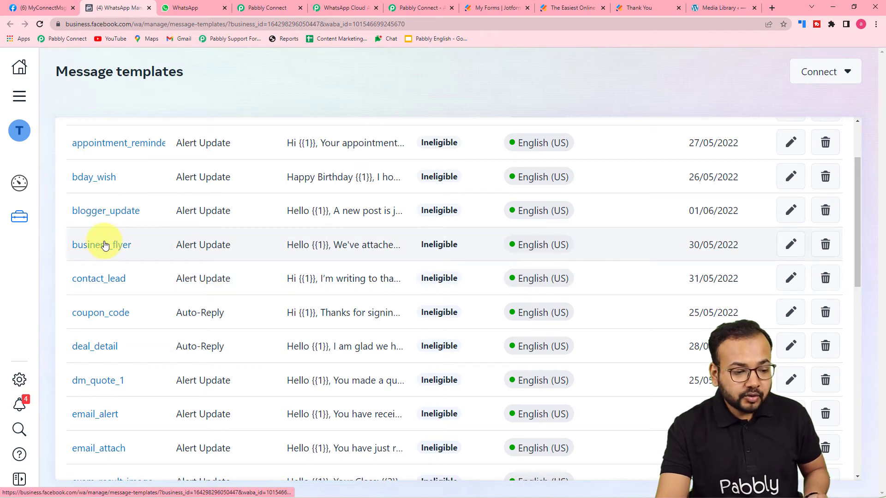
# Review the business_flyer template's header, body and footer, then cancel without changes.
pyautogui.click(100, 245)
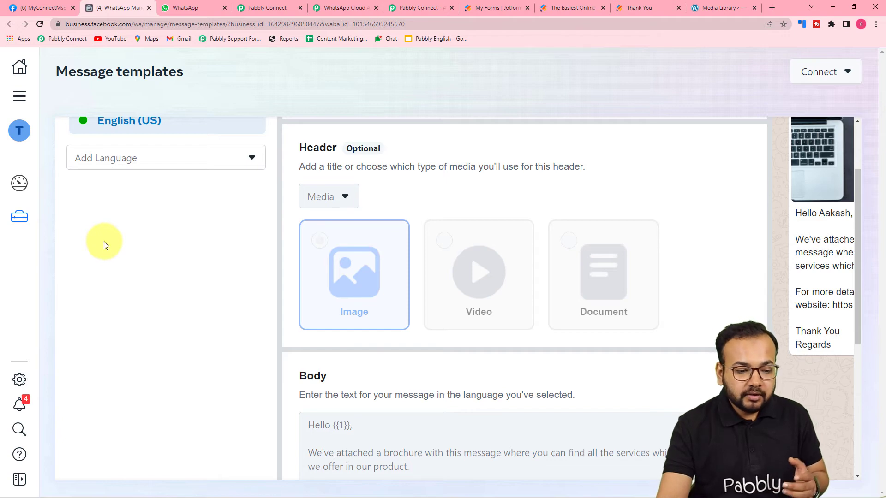
pyautogui.scroll(-1, 69, 252)
pyautogui.scroll(3, 293, 279)
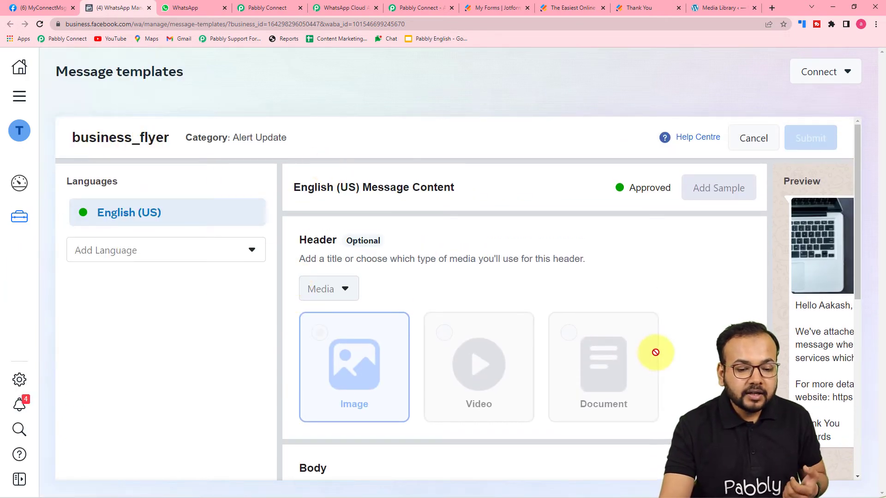
pyautogui.scroll(-6, 504, 334)
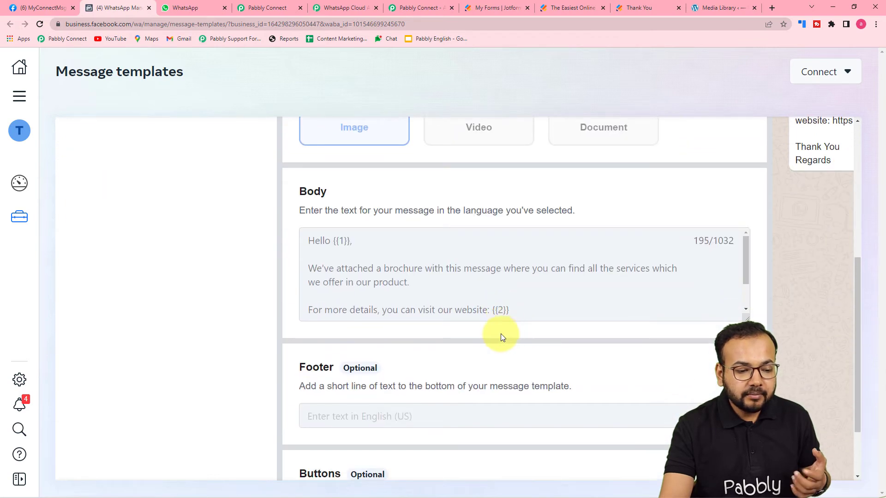
pyautogui.scroll(-3, 418, 273)
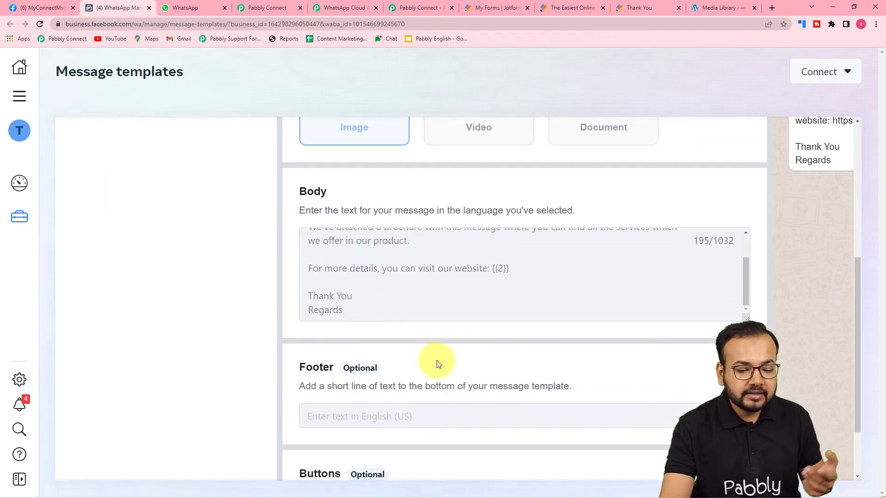
pyautogui.moveTo(470, 474); pyautogui.dragTo(577, 475)
pyautogui.scroll(7, 384, 300)
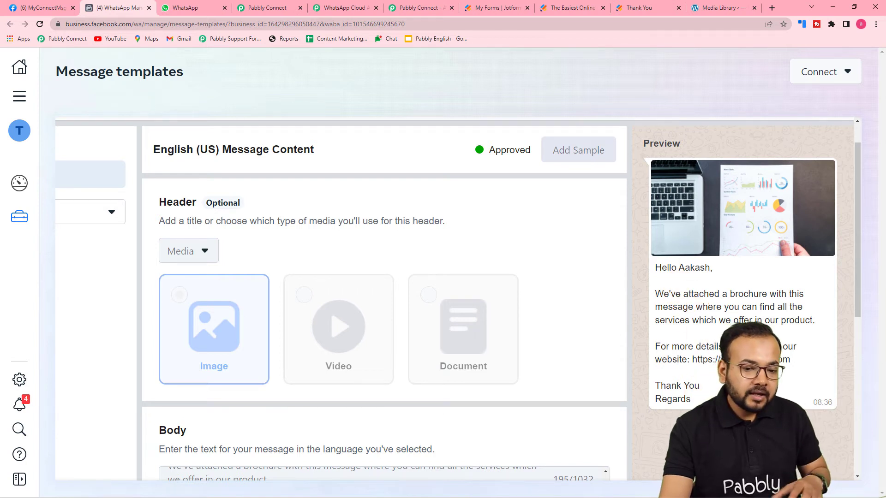
pyautogui.scroll(1, 784, 300)
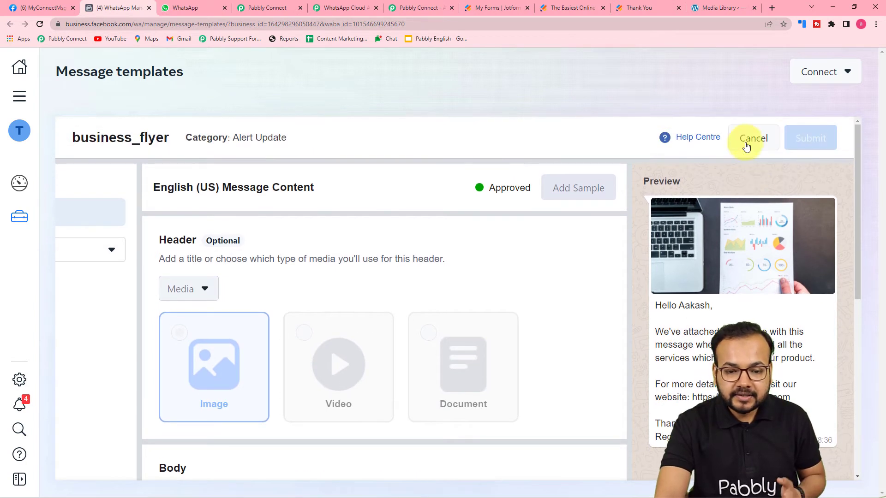
pyautogui.click(748, 140)
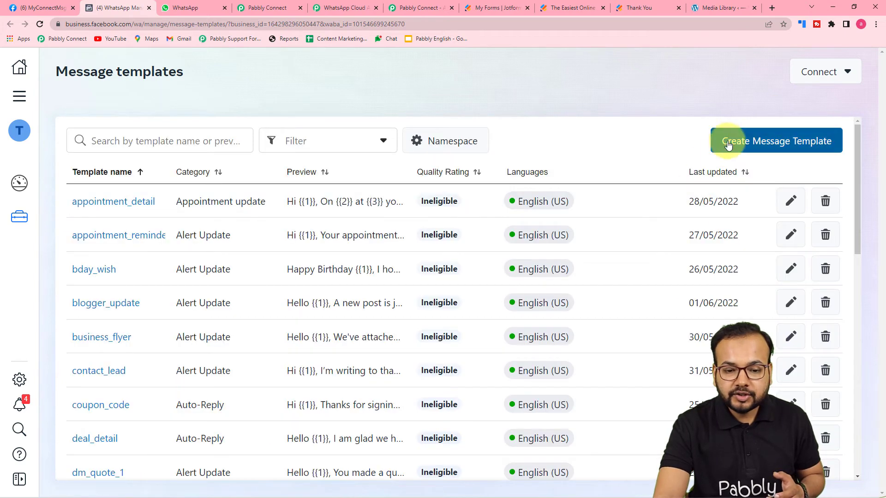
# Start a new Account update message template named 'name'.
pyautogui.click(790, 145)
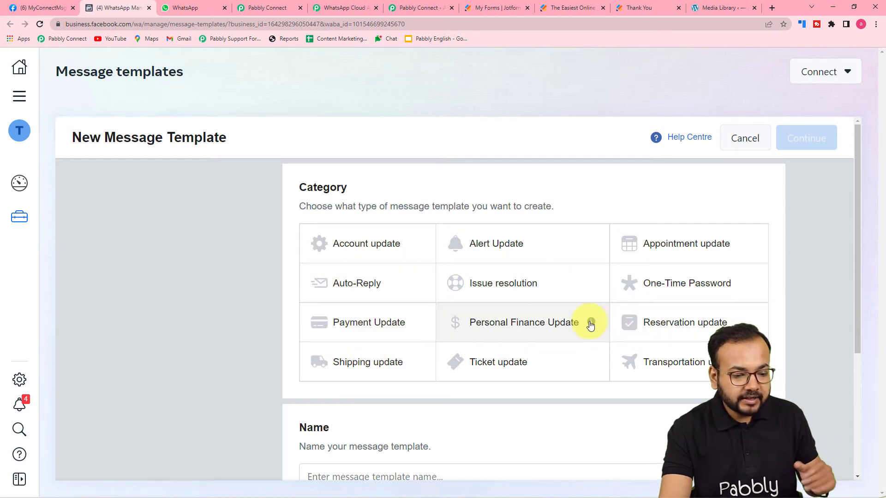
pyautogui.click(358, 255)
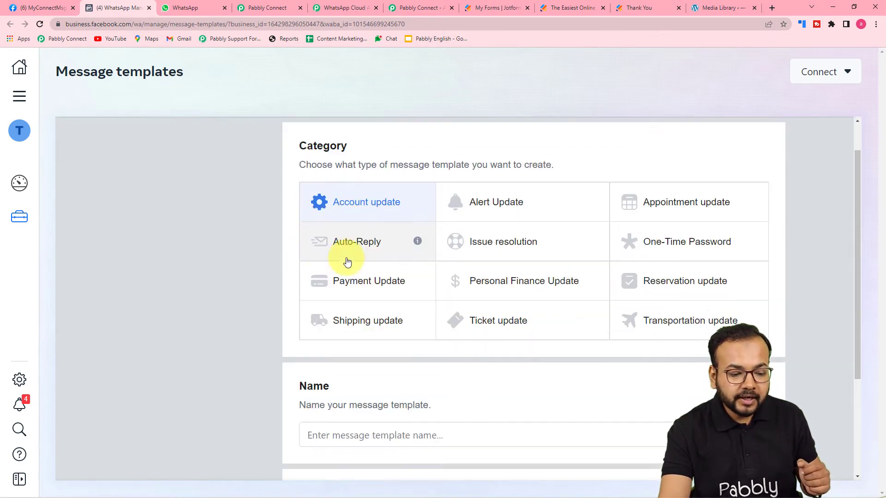
pyautogui.scroll(-4, 346, 259)
pyautogui.click(392, 281)
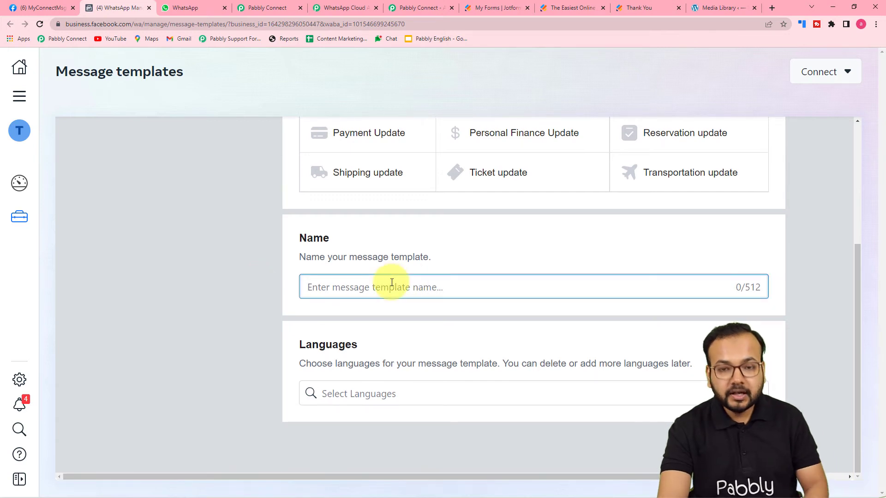
pyautogui.write('name')
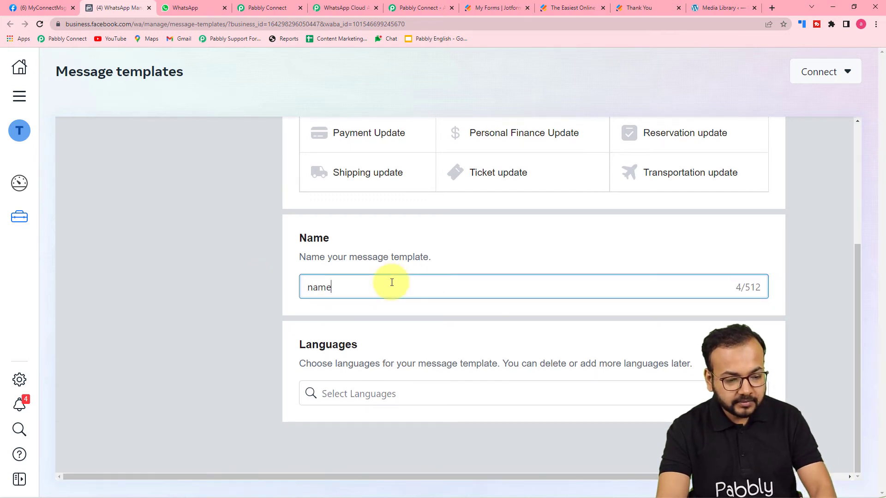
# Set the template language to English (UK) and continue to the content editor.
pyautogui.click(383, 393)
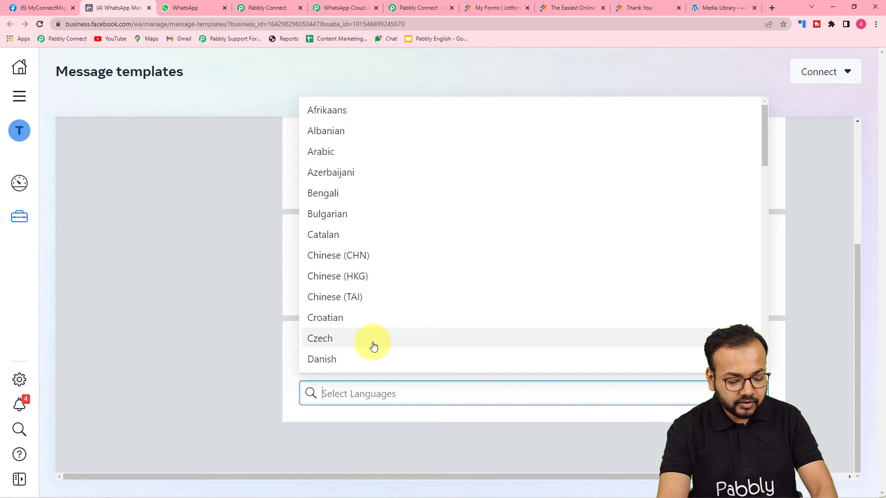
pyautogui.write('enf')
pyautogui.press('BackSpace')
pyautogui.write('=')
pyautogui.press('BackSpace')
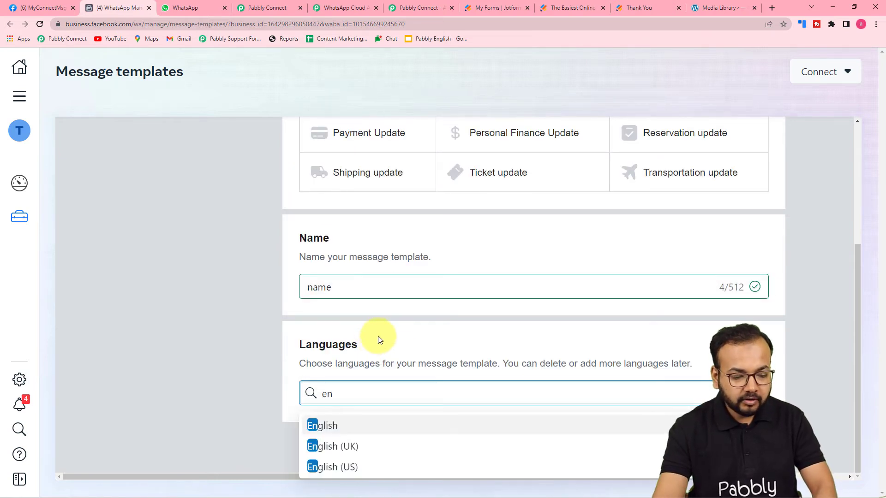
pyautogui.click(371, 455)
pyautogui.scroll(4, 790, 313)
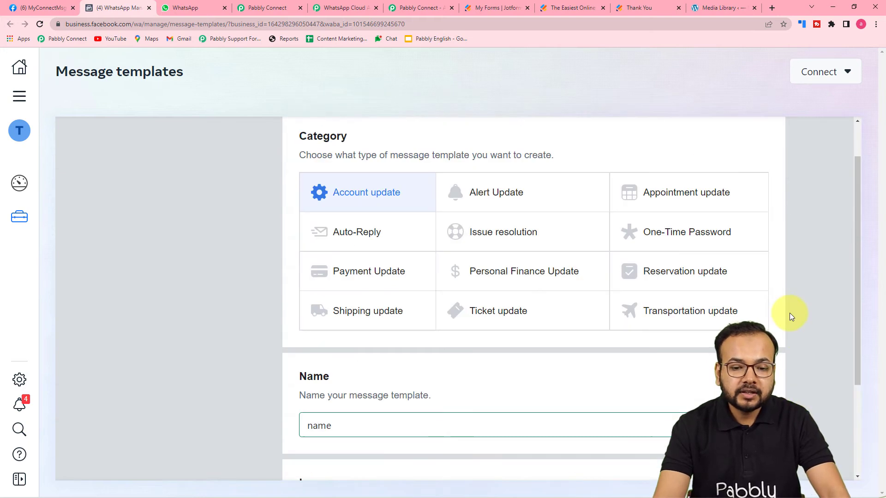
pyautogui.click(791, 138)
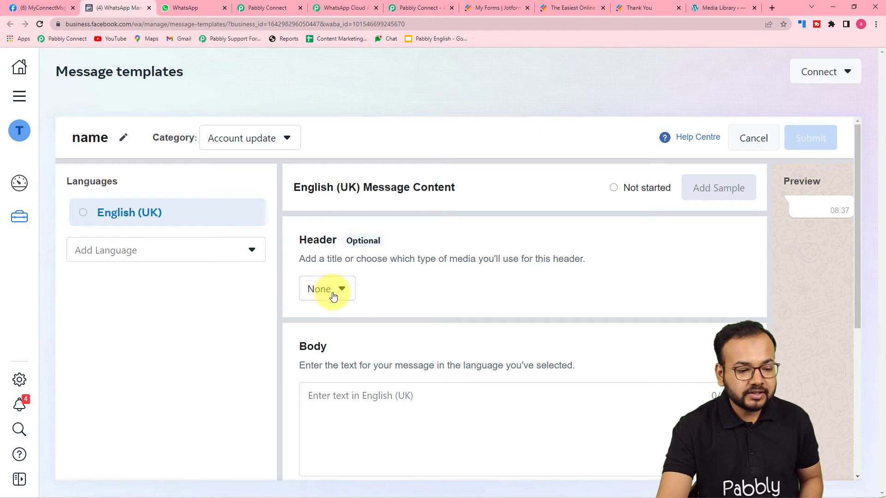
# Set the template header type to Media and write 'Hello' in the body.
pyautogui.scroll(-1, 332, 296)
pyautogui.click(331, 253)
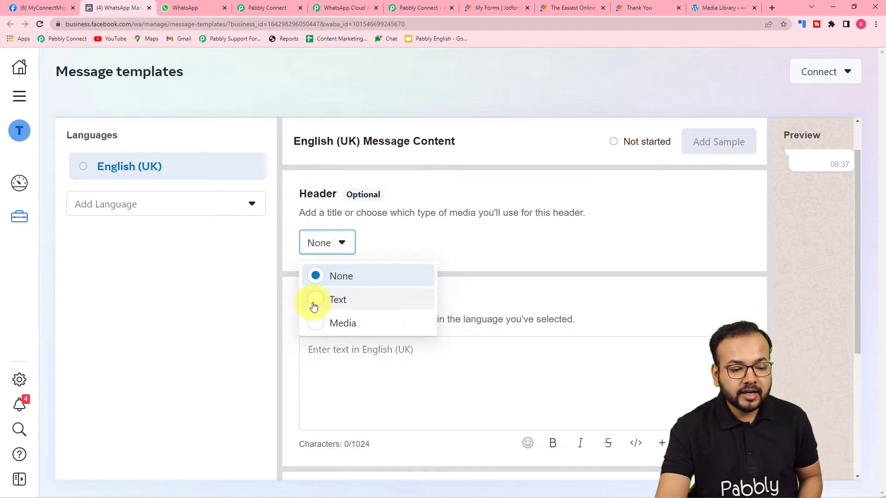
pyautogui.click(318, 322)
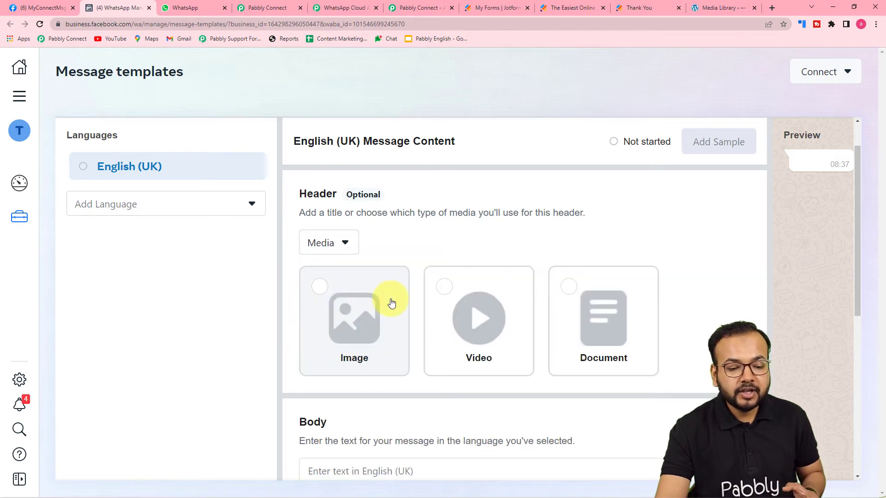
pyautogui.scroll(-5, 627, 296)
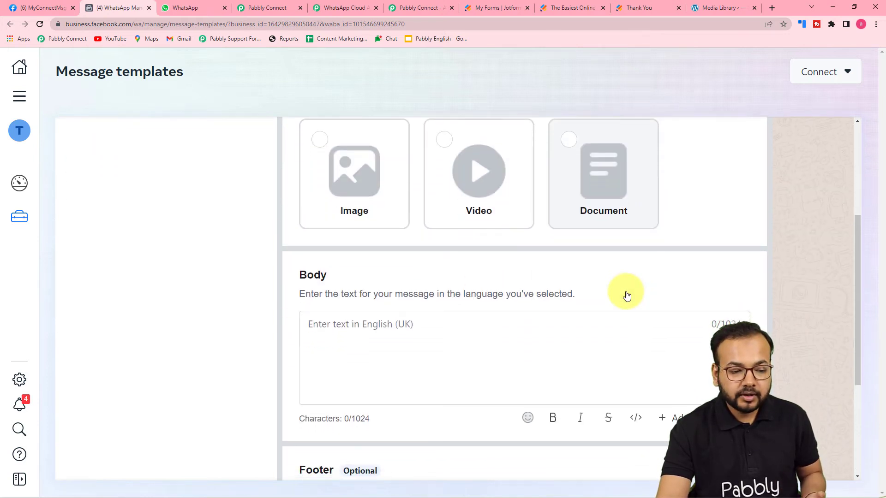
pyautogui.scroll(-2, 402, 249)
pyautogui.click(409, 178)
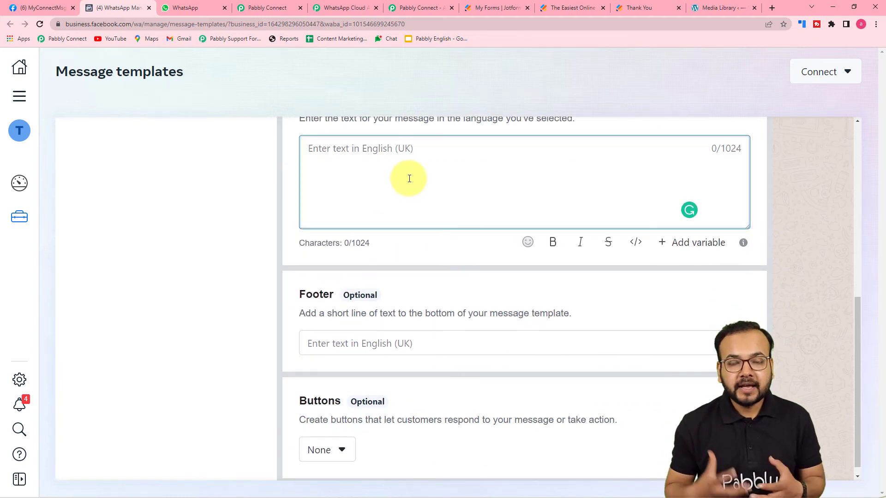
pyautogui.write('Hello')
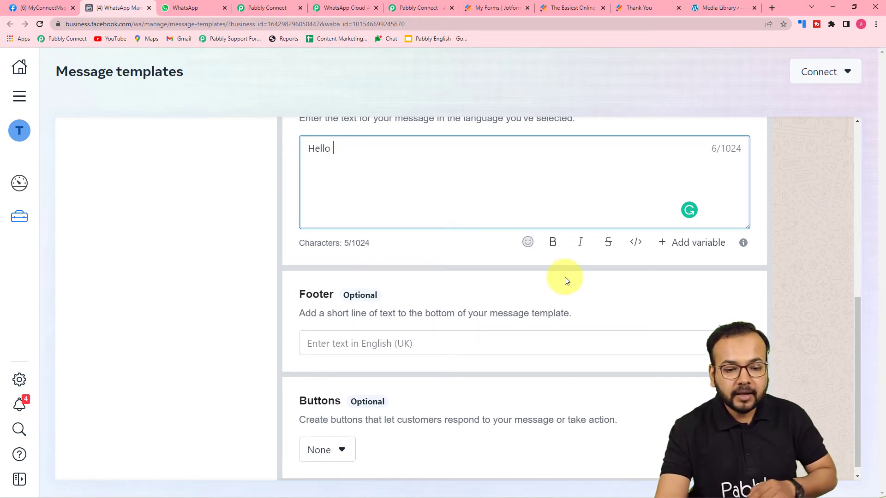
# Add variable {{1}} after Hello, review the form, then cancel and discard the draft.
pyautogui.click(675, 246)
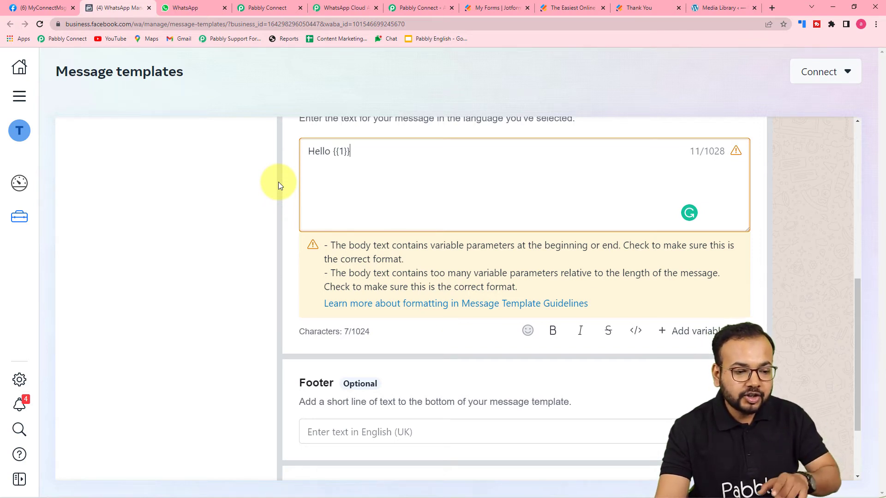
pyautogui.scroll(-1, 278, 182)
pyautogui.scroll(2, 253, 191)
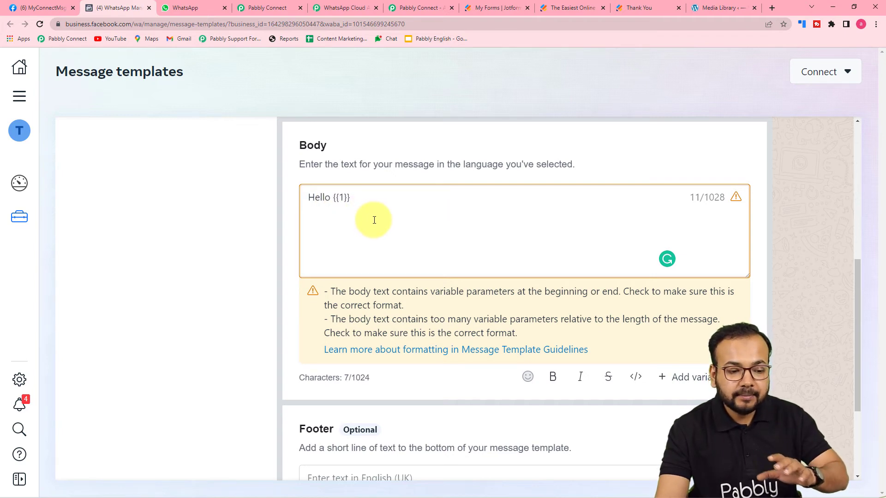
pyautogui.scroll(-3, 267, 223)
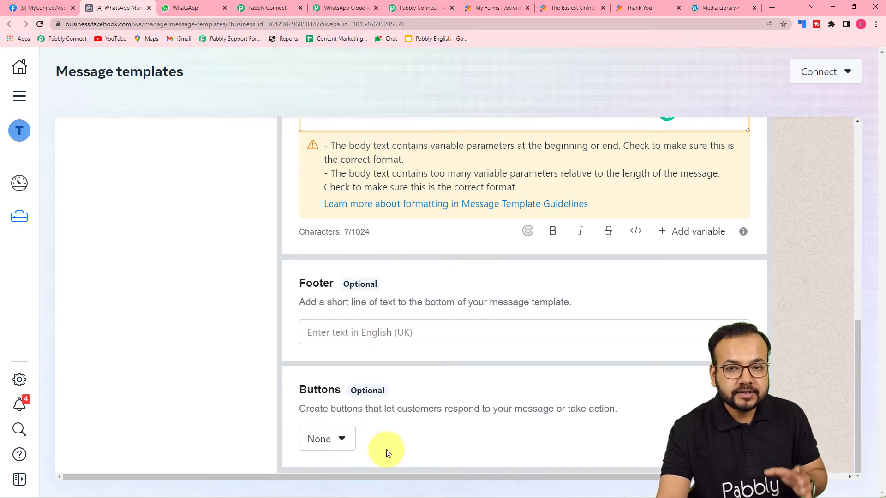
pyautogui.moveTo(381, 477); pyautogui.dragTo(495, 479)
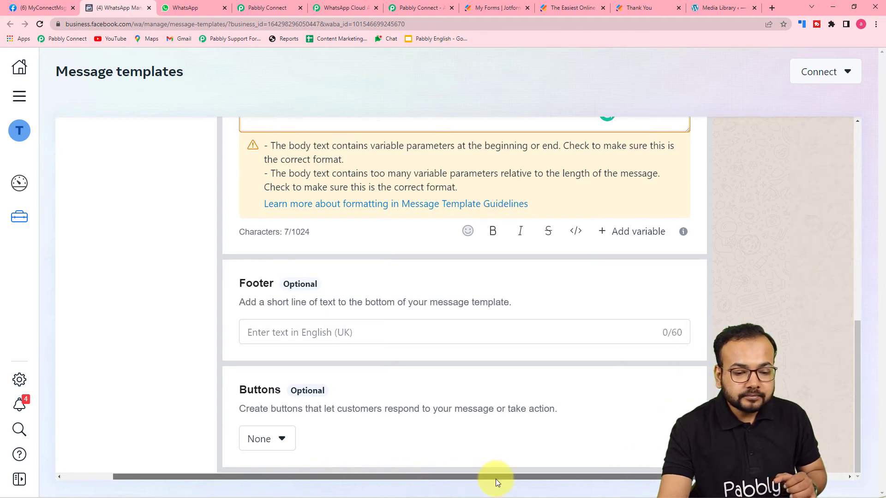
pyautogui.scroll(6, 625, 340)
pyautogui.scroll(4, 673, 339)
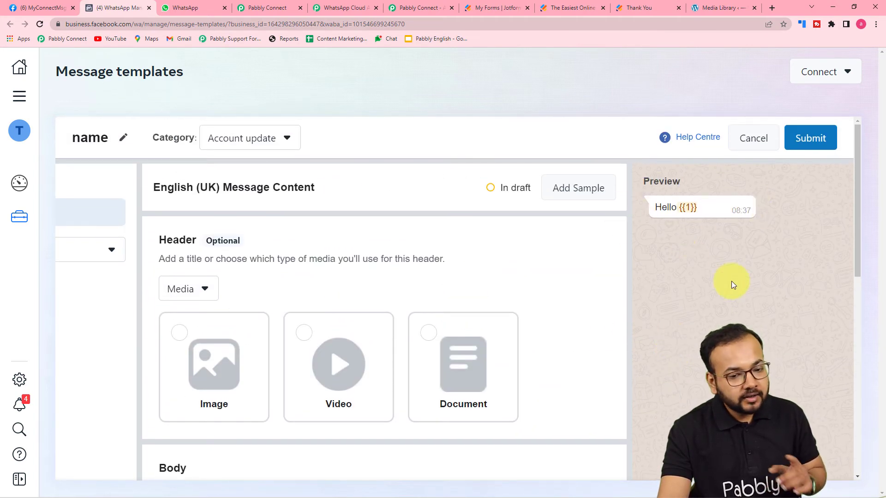
pyautogui.click(753, 138)
pyautogui.click(548, 244)
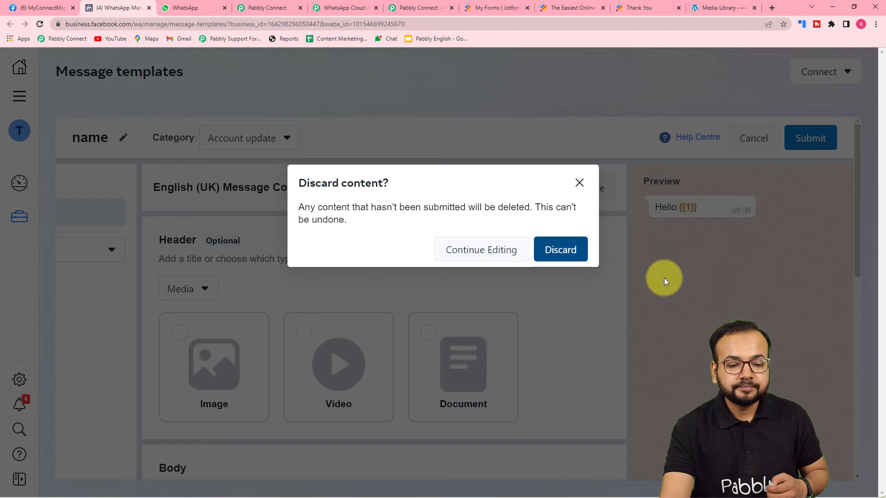
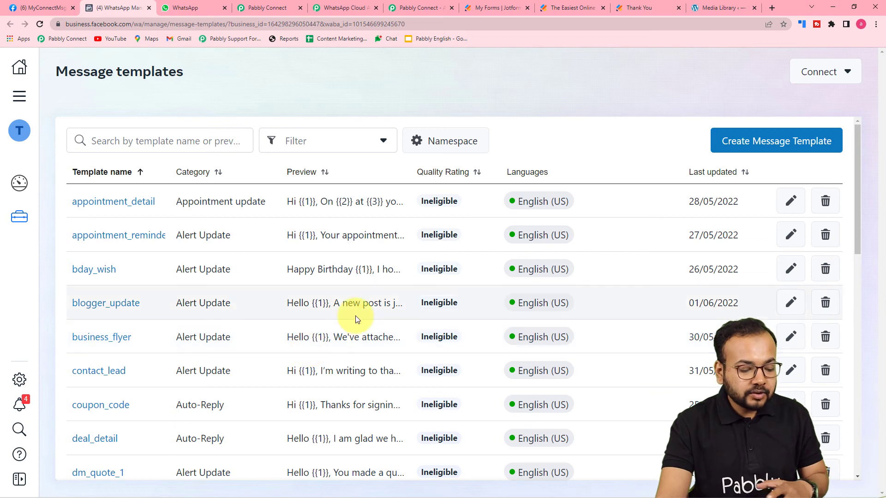
# Load all message templates and open the send_brochure_img template in WhatsApp Manager.
pyautogui.scroll(-13, 261, 349)
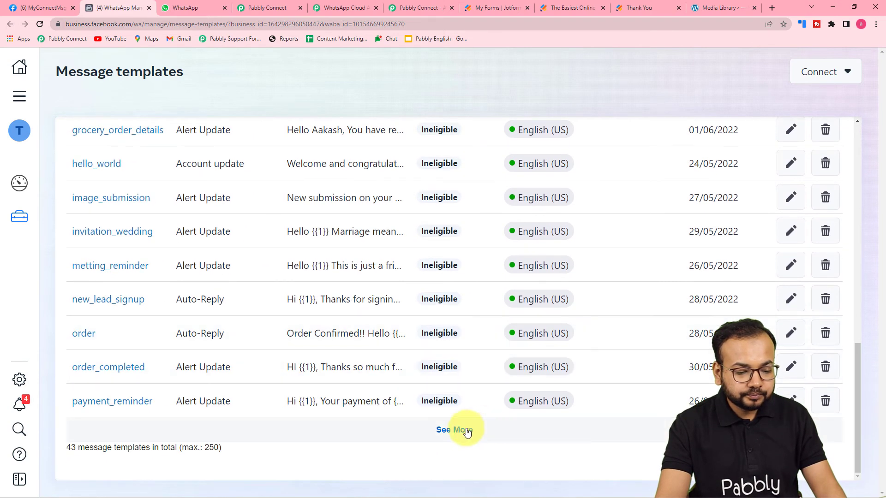
pyautogui.click(456, 430)
pyautogui.scroll(-6, 354, 369)
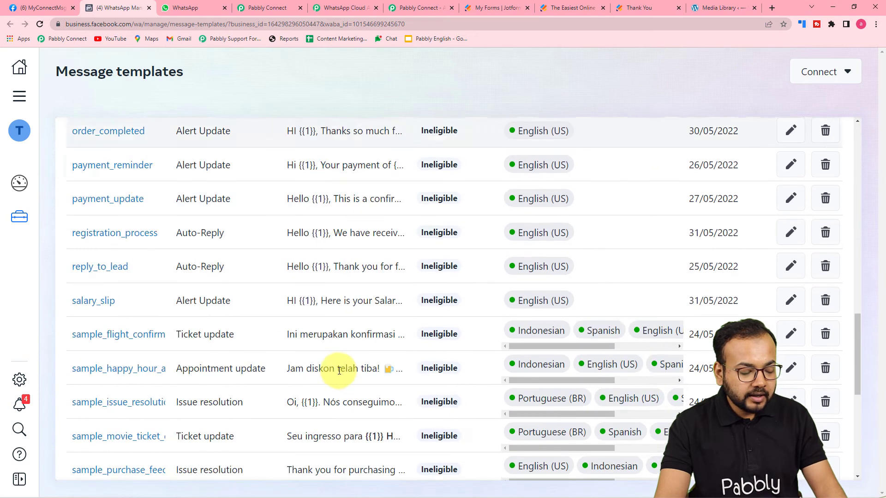
pyautogui.scroll(-4, 147, 368)
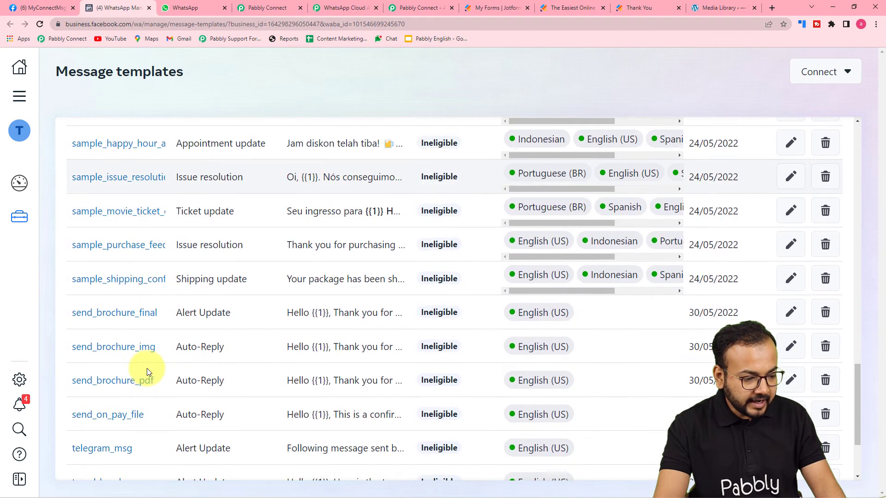
pyautogui.click(111, 351)
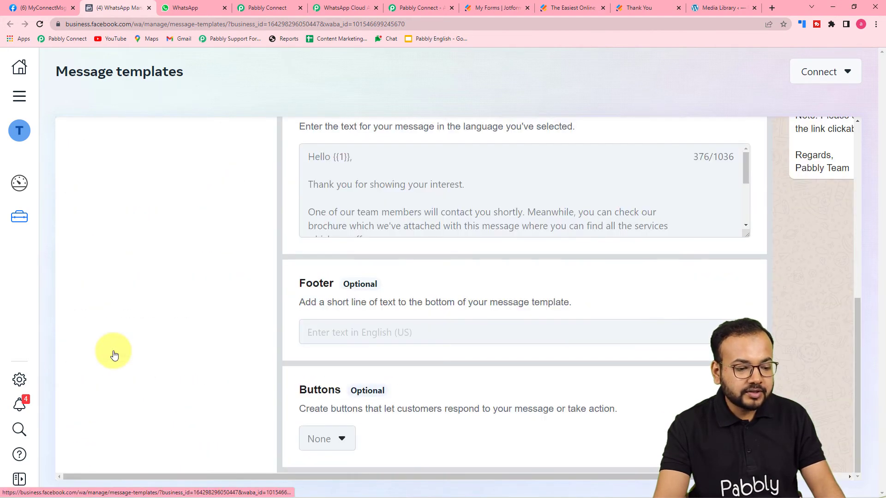
# Review send_brochure_img's Image header and body text with its three placeholders.
pyautogui.scroll(5, 255, 367)
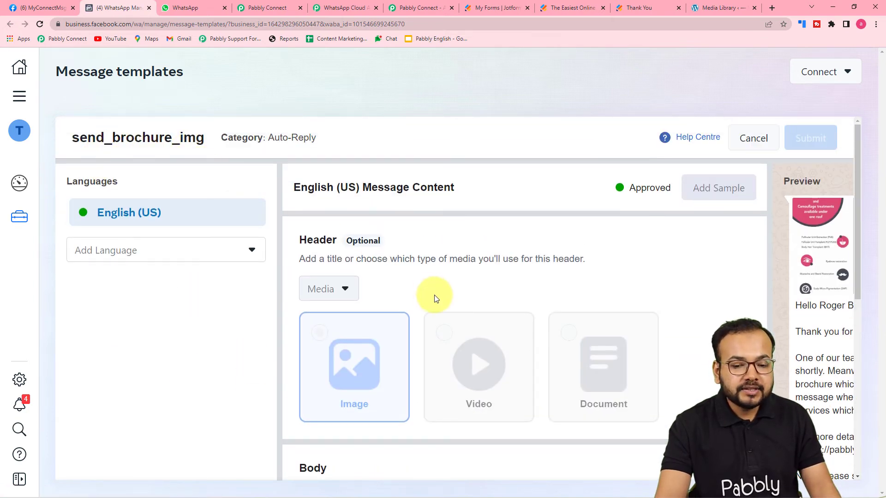
pyautogui.scroll(-2, 435, 297)
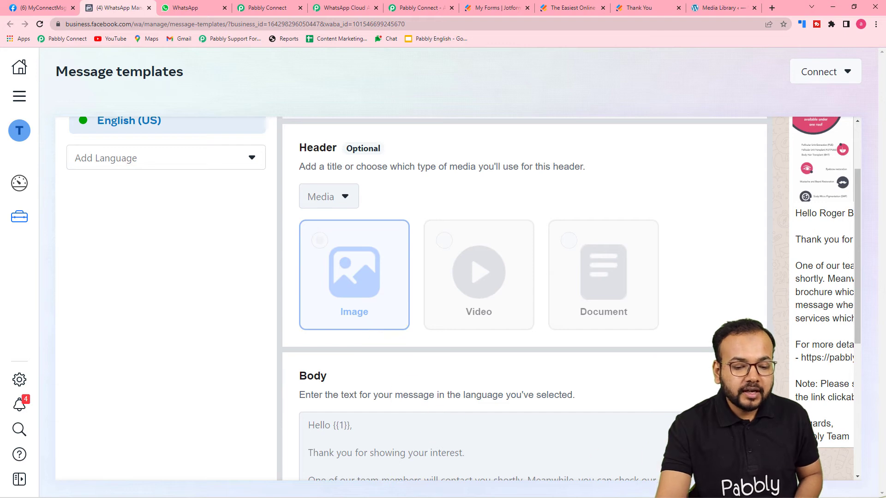
pyautogui.scroll(-4, 574, 433)
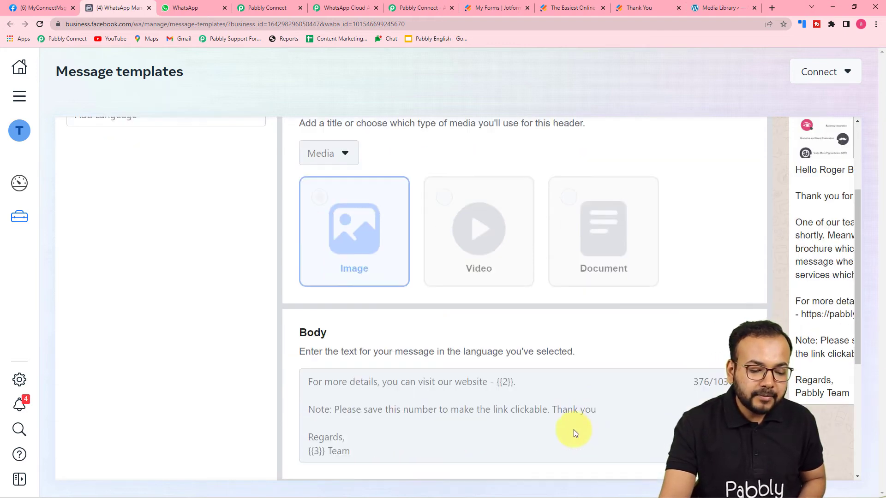
pyautogui.scroll(-5, 574, 430)
pyautogui.moveTo(529, 476); pyautogui.dragTo(649, 477)
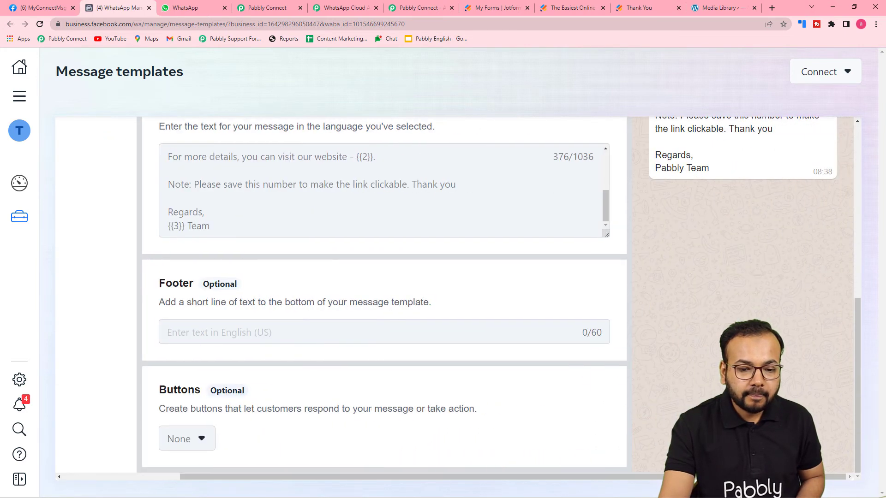
pyautogui.scroll(10, 705, 331)
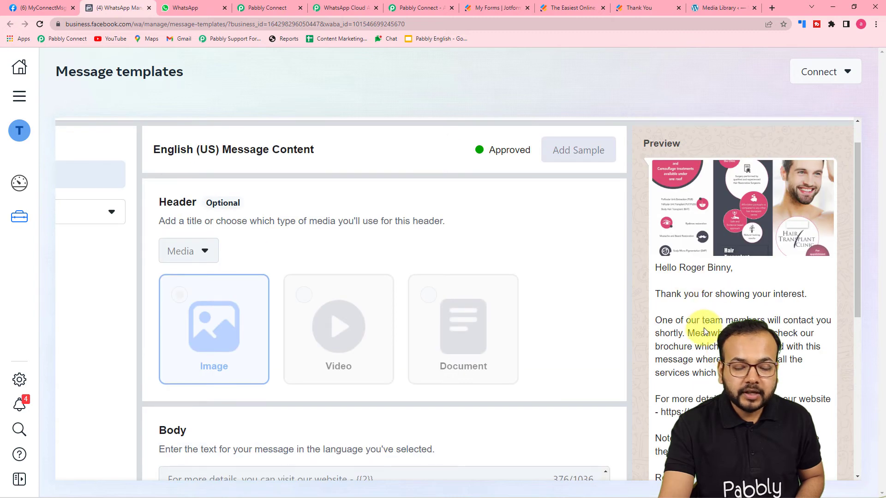
pyautogui.scroll(-4, 704, 331)
pyautogui.moveTo(608, 340); pyautogui.dragTo(607, 300)
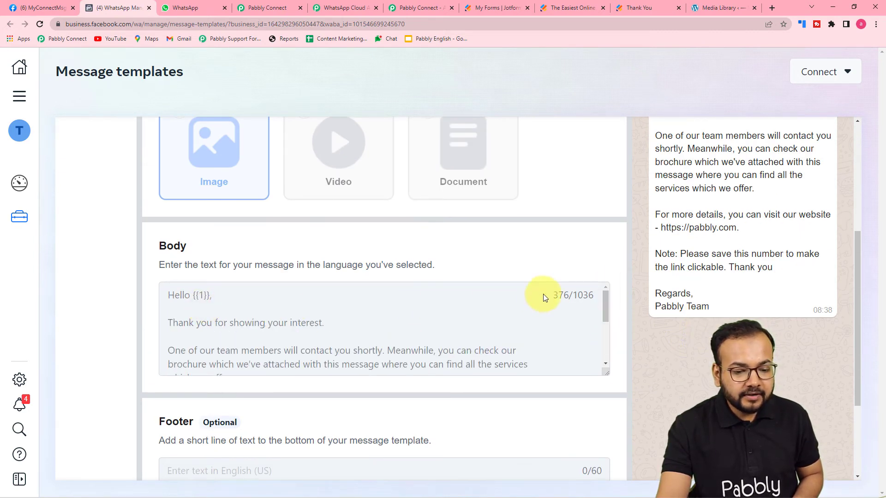
pyautogui.moveTo(605, 301); pyautogui.dragTo(600, 344)
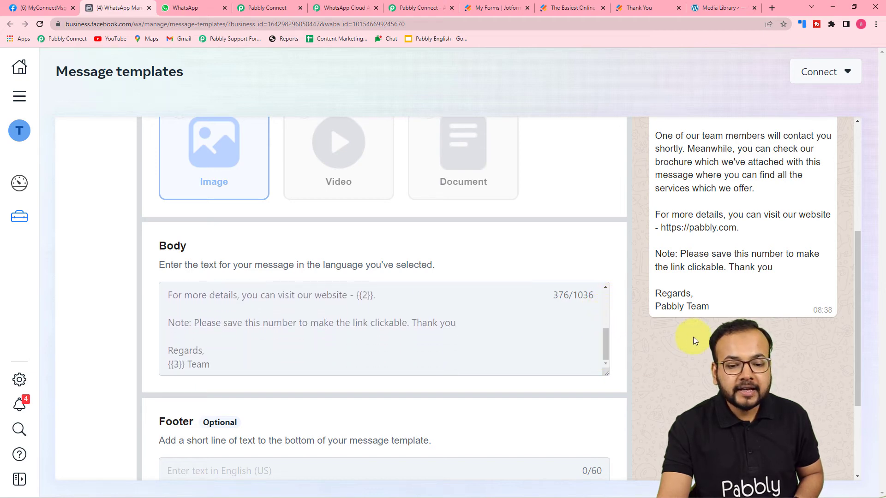
pyautogui.scroll(2, 632, 309)
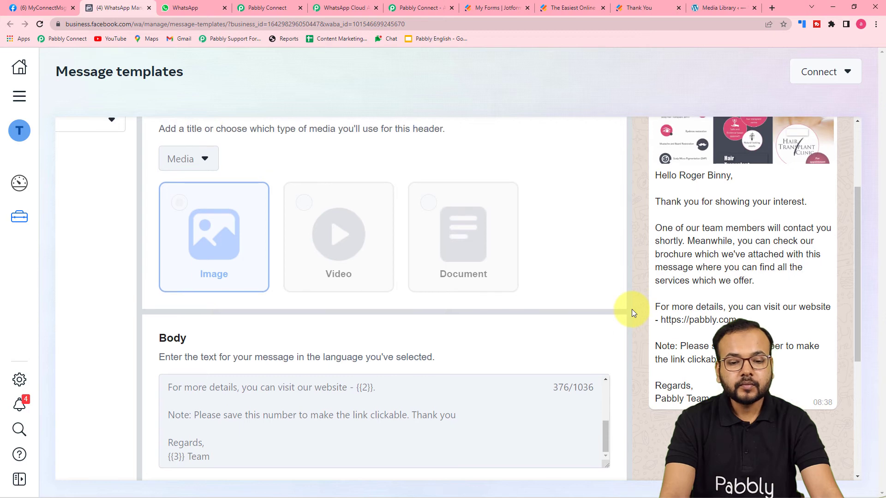
pyautogui.scroll(-3, 632, 309)
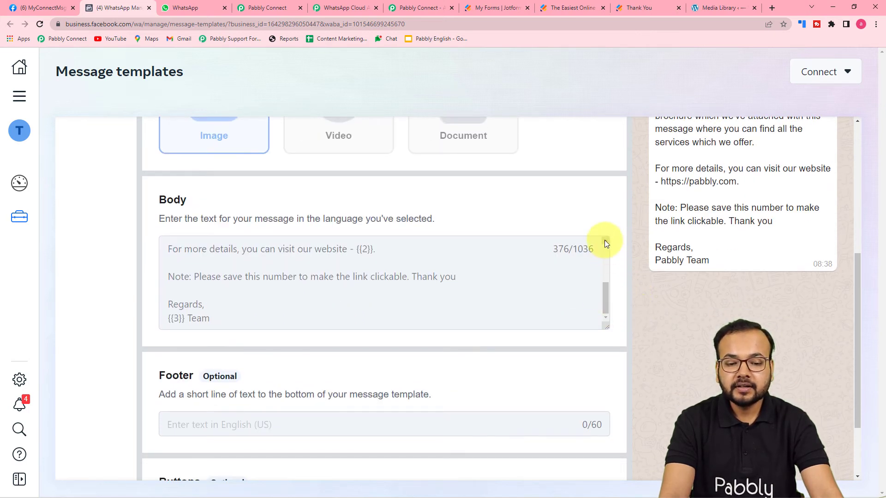
pyautogui.scroll(2, 703, 216)
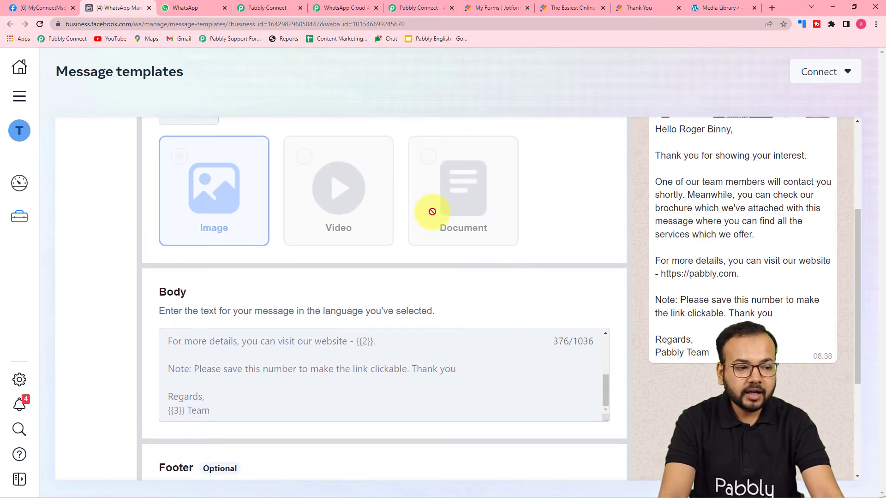
pyautogui.click(272, 8)
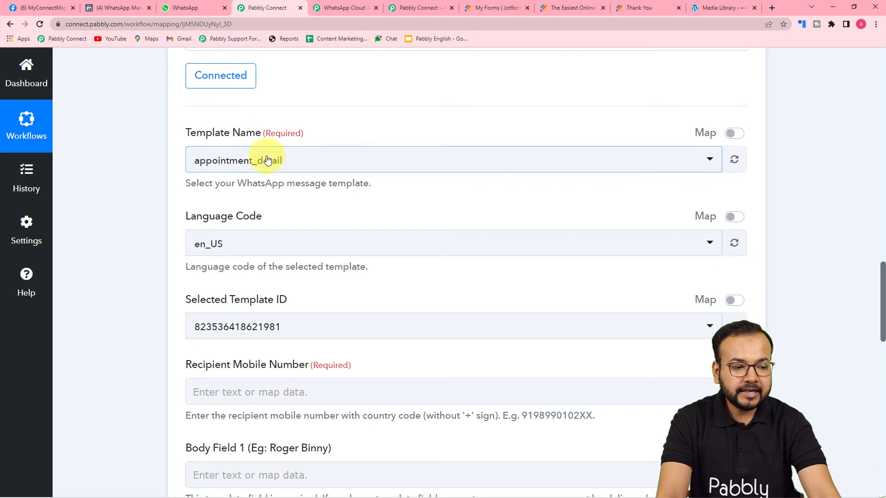
pyautogui.click(270, 160)
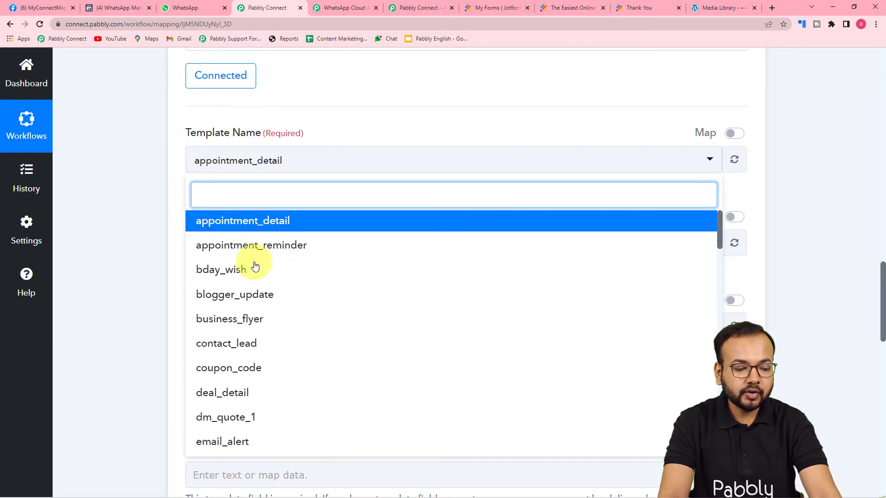
pyautogui.write('se')
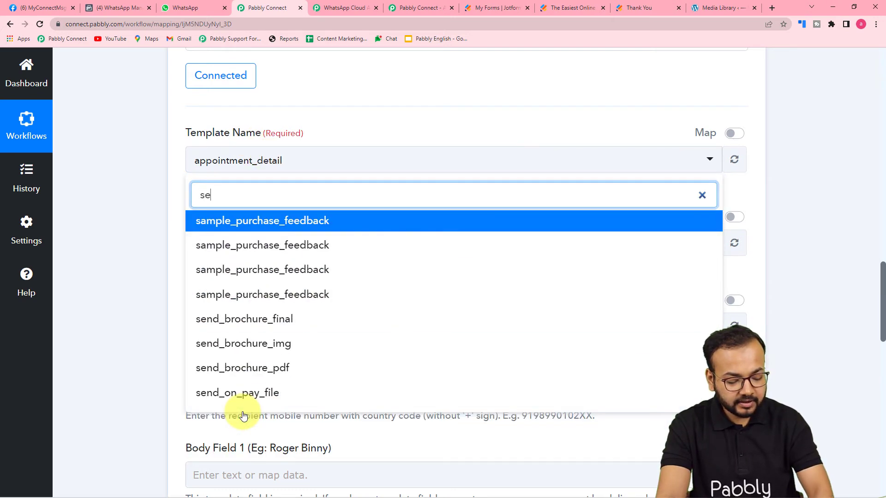
pyautogui.write('n')
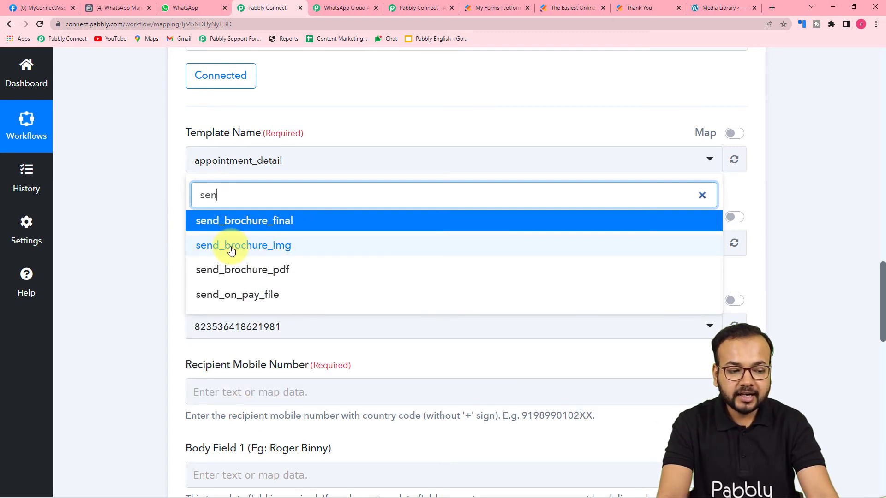
pyautogui.click(273, 248)
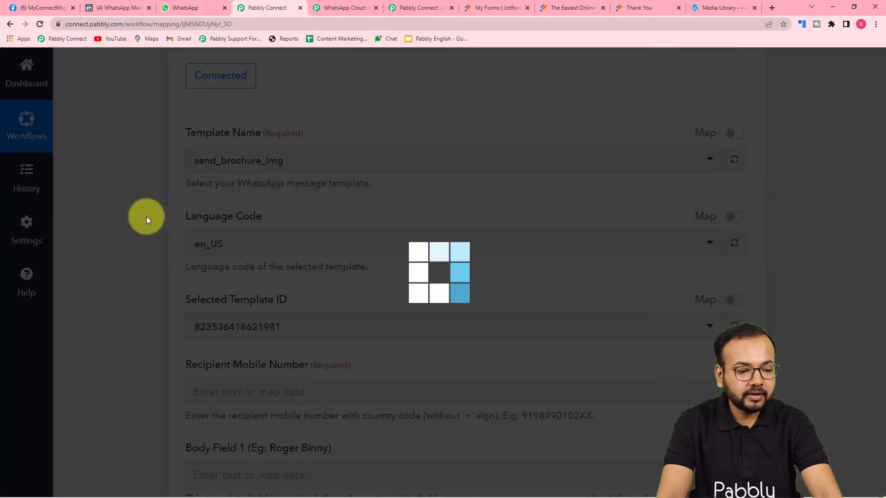
pyautogui.scroll(-2, 146, 219)
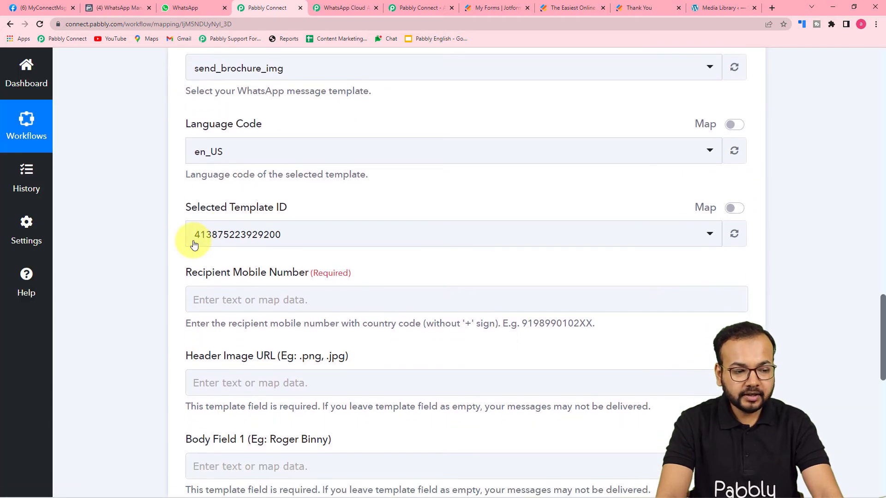
pyautogui.scroll(-1, 275, 248)
pyautogui.scroll(-2, 191, 203)
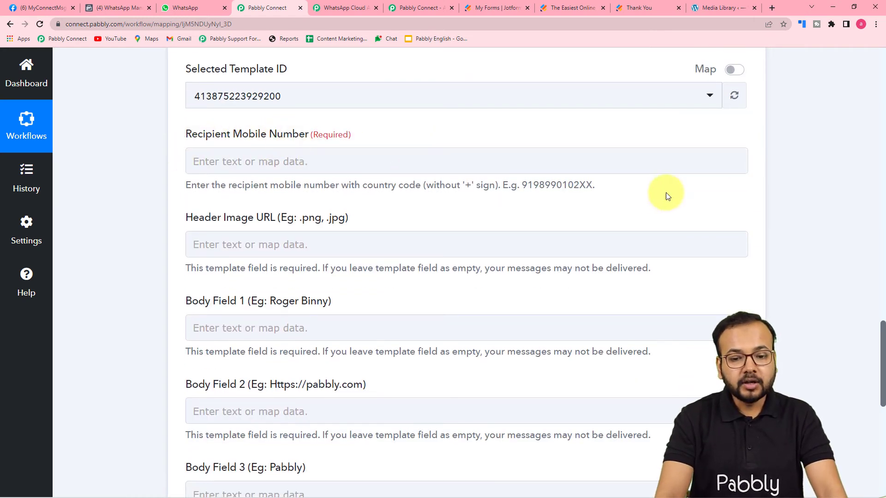
pyautogui.moveTo(882, 337); pyautogui.dragTo(876, 167)
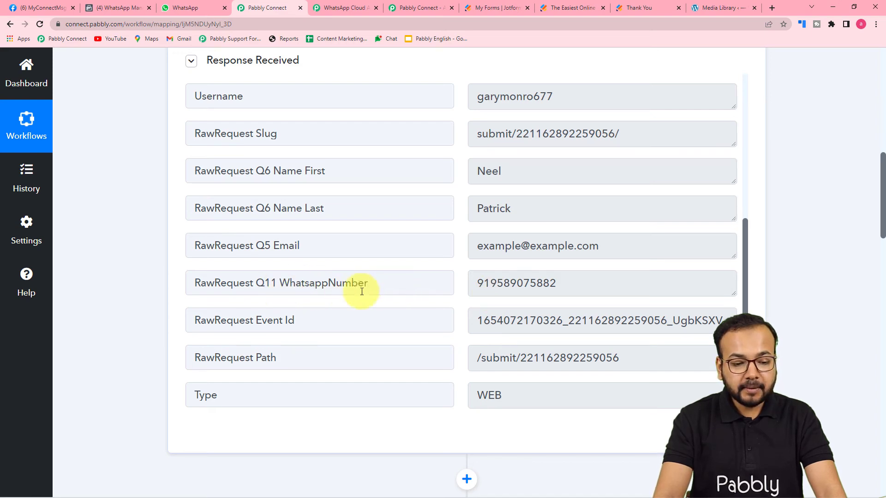
pyautogui.moveTo(880, 167); pyautogui.dragTo(860, 331)
pyautogui.scroll(-2, 762, 290)
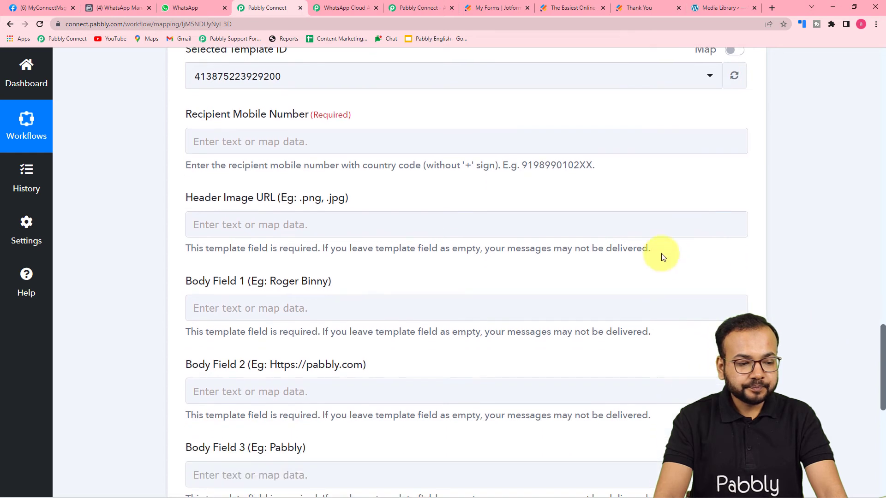
# Map Recipient Mobile Number to JotForm New Response's RawRequest Q11 WhatsappNumber.
pyautogui.click(264, 143)
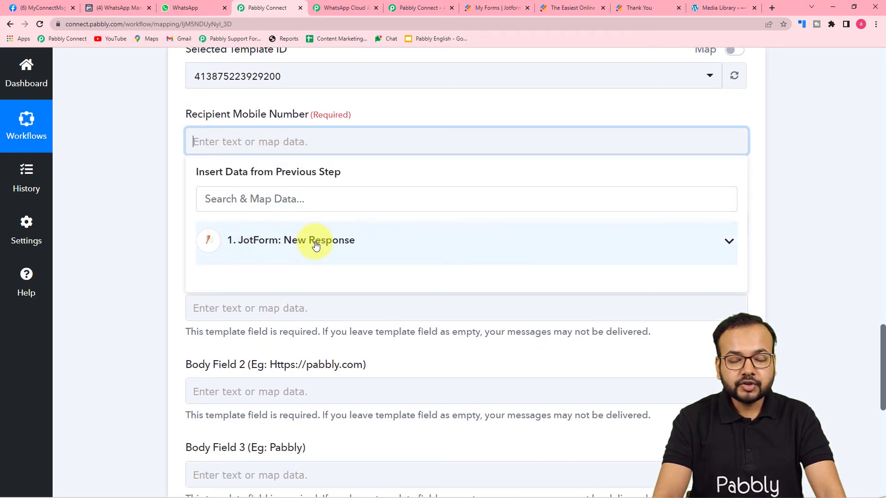
pyautogui.click(283, 253)
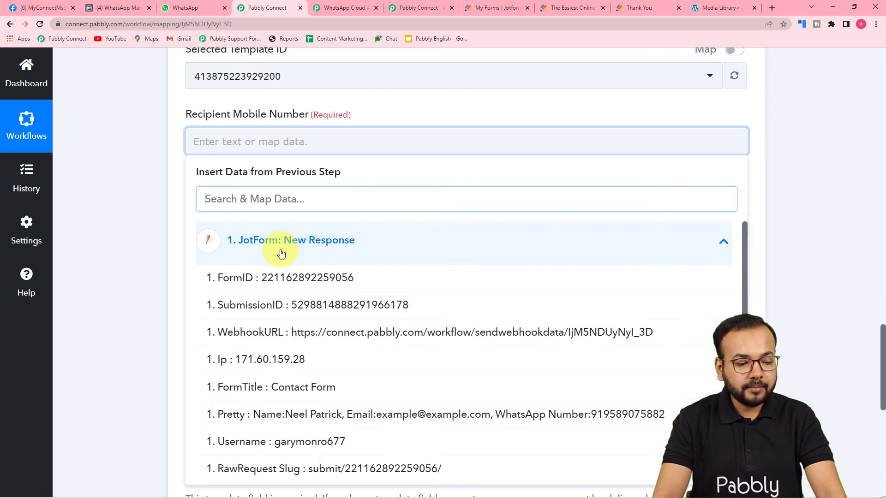
pyautogui.scroll(-4, 301, 358)
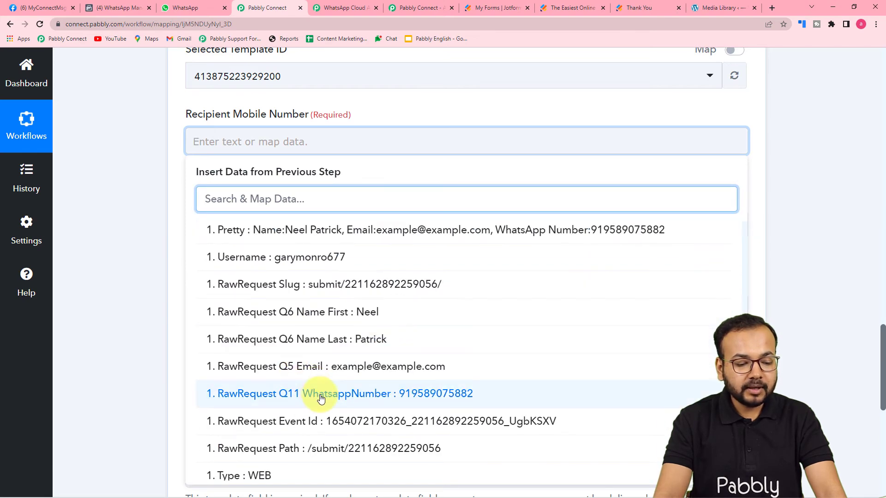
pyautogui.click(321, 395)
pyautogui.click(135, 209)
pyautogui.scroll(-2, 324, 92)
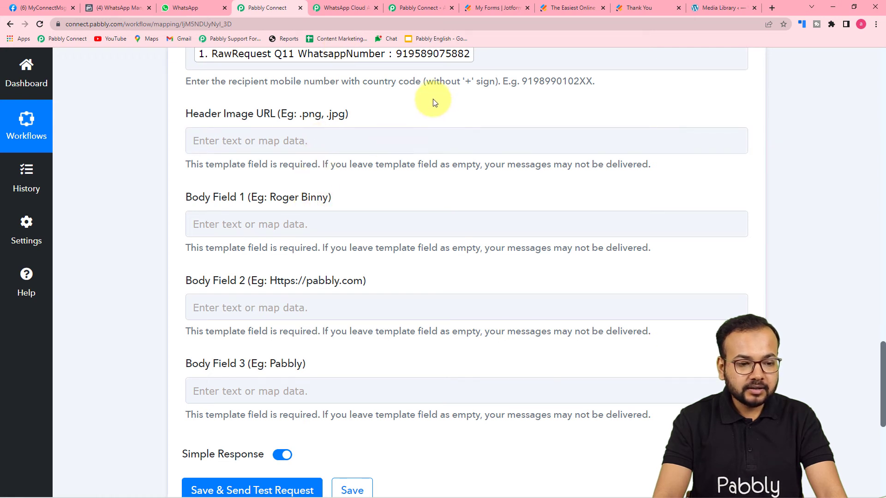
pyautogui.scroll(2, 431, 99)
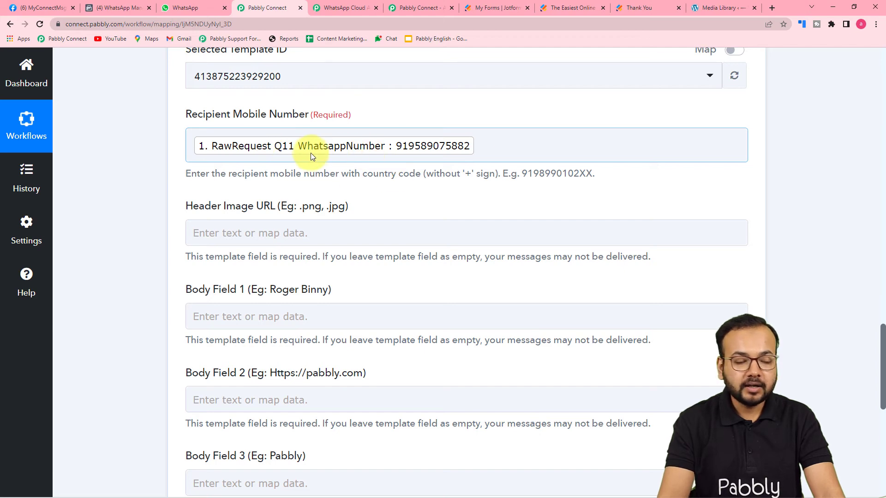
pyautogui.scroll(-3, 138, 140)
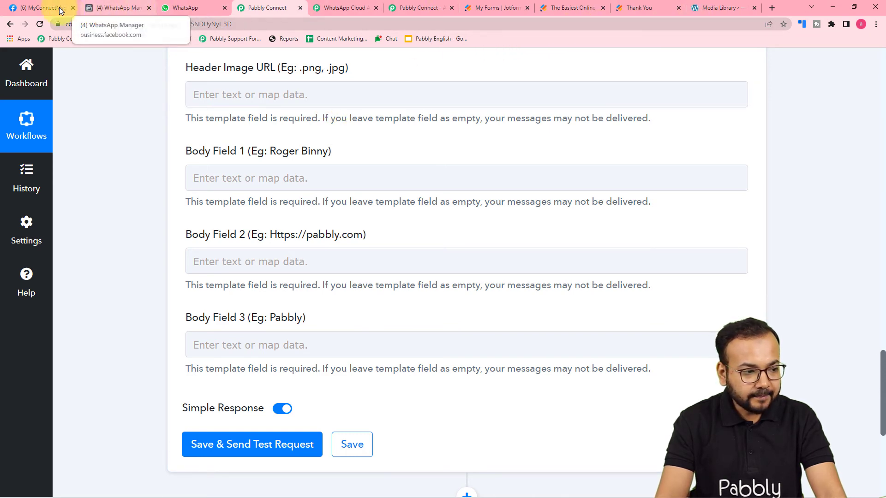
pyautogui.click(106, 10)
pyautogui.scroll(3, 293, 191)
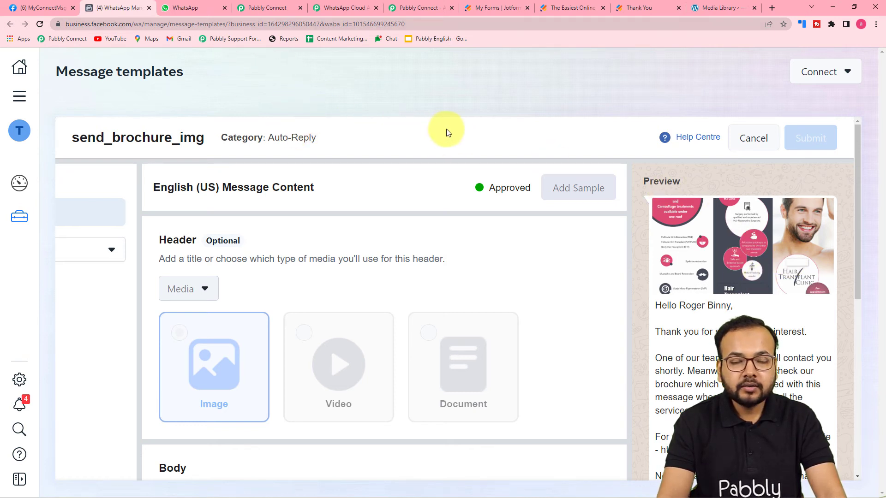
pyautogui.click(266, 8)
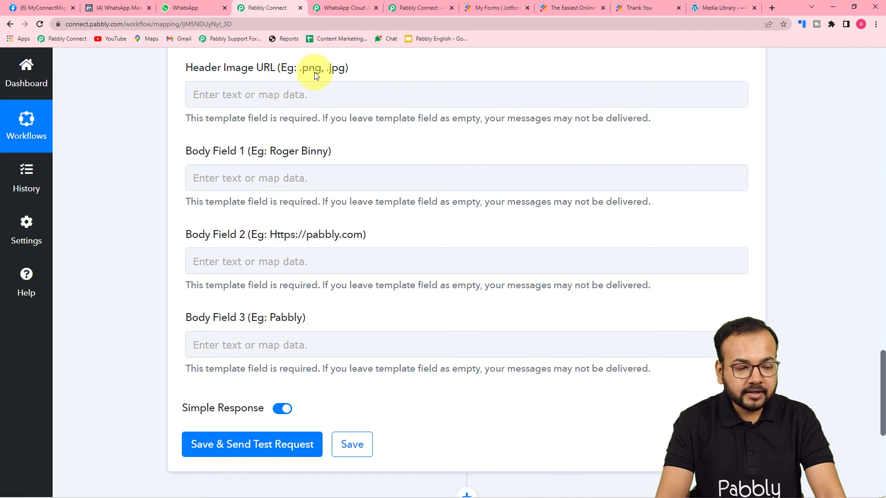
pyautogui.click(251, 104)
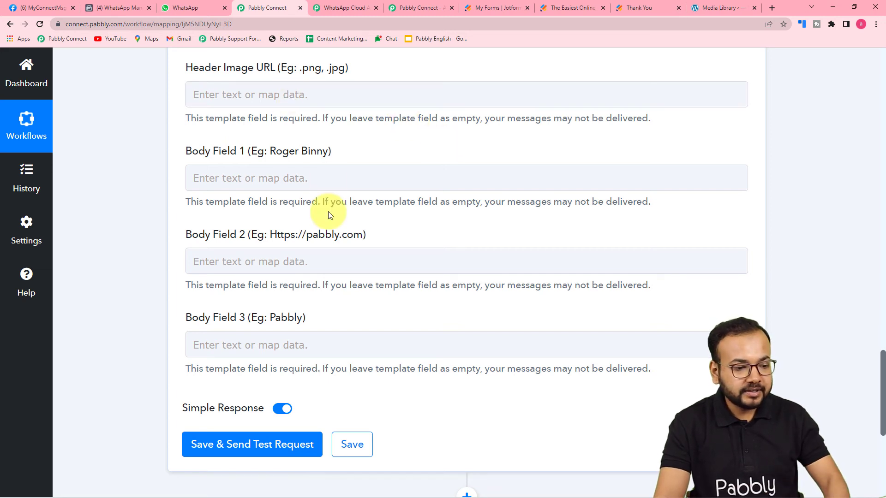
# Paste the Travel-Brochure.png image link into the Header Image URL field.
pyautogui.click(280, 100)
pyautogui.write('https://pay2vault.com/wp3/wp-content/uploads/2022/06/Travel-Brochure.png')
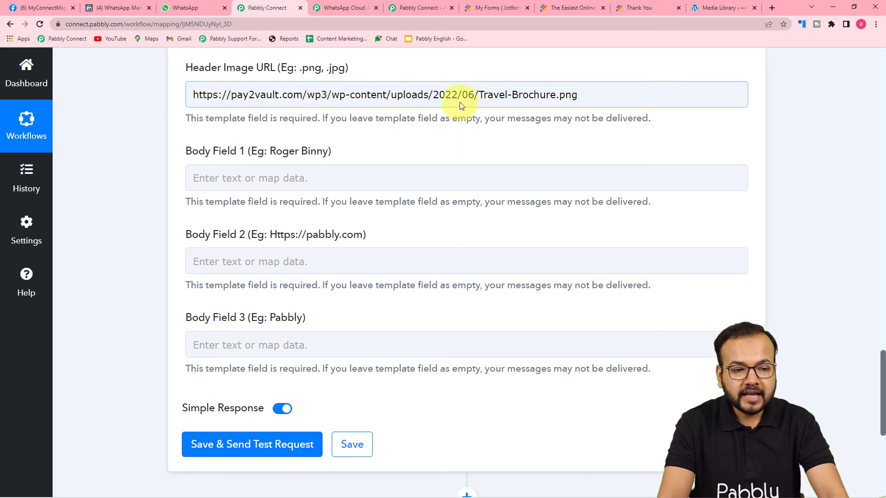
pyautogui.click(438, 113)
pyautogui.click(508, 102)
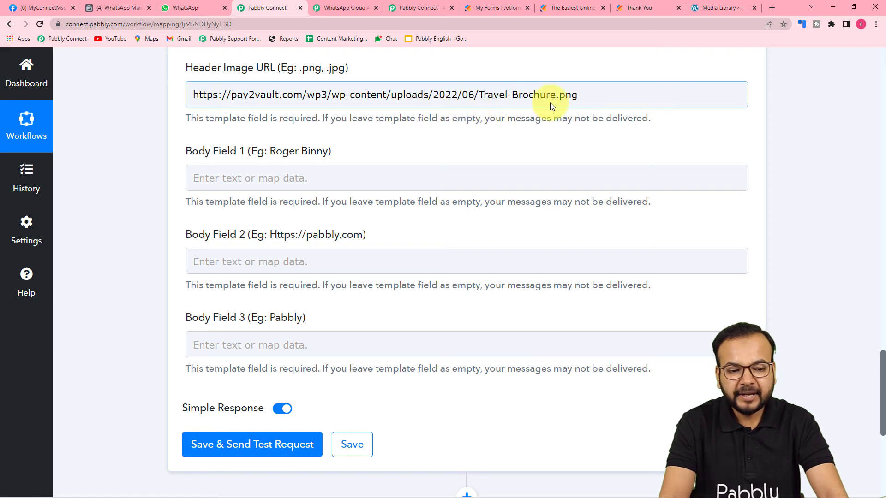
pyautogui.click(530, 118)
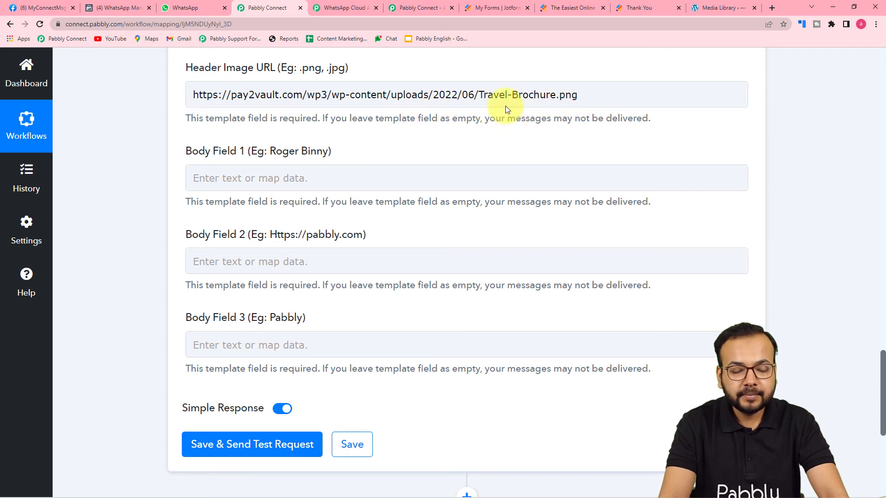
pyautogui.click(513, 107)
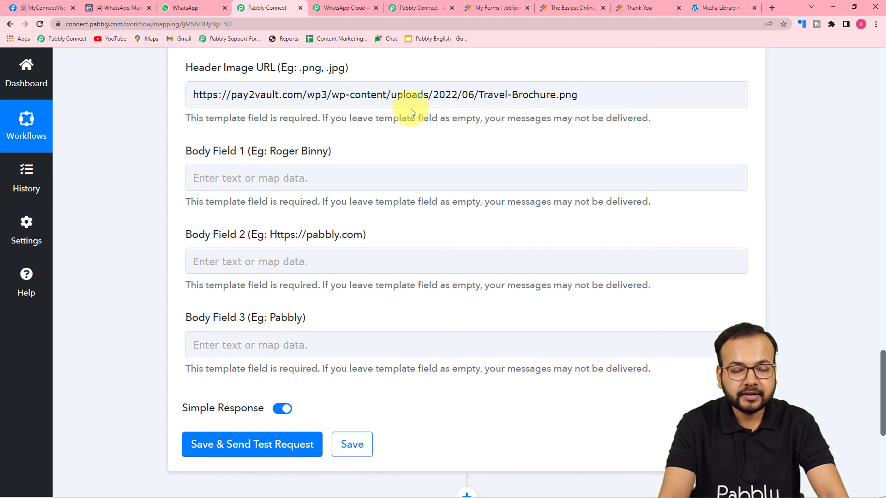
pyautogui.scroll(-2, 411, 109)
pyautogui.scroll(2, 408, 107)
pyautogui.write('https://pay2vault.com/wp3/wp-content/uploads/2022/06/Travel-Brochure.png')
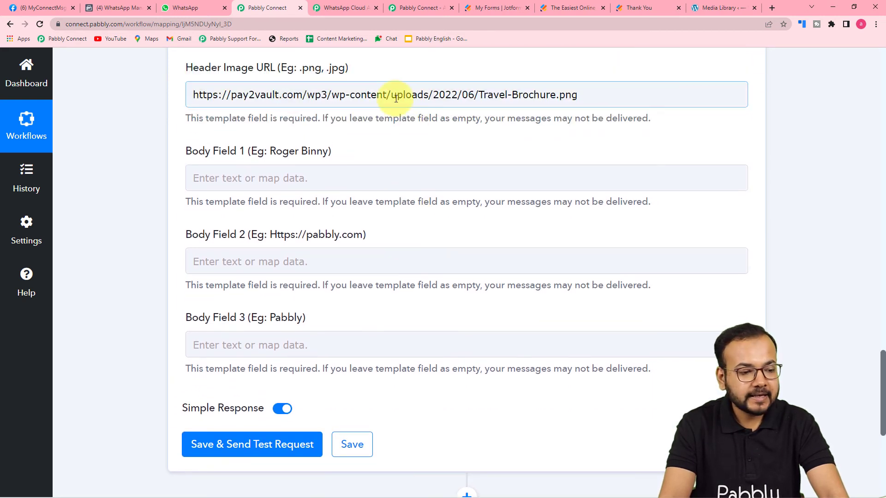
pyautogui.scroll(-1, 346, 99)
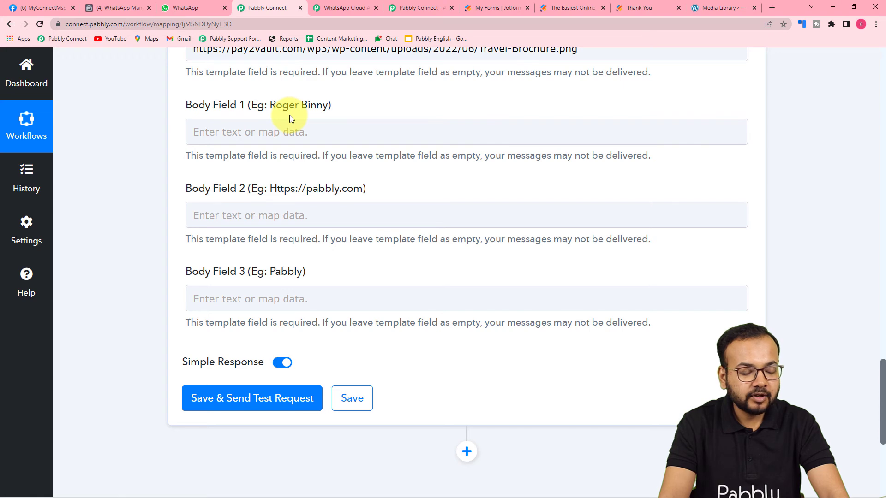
pyautogui.click(121, 8)
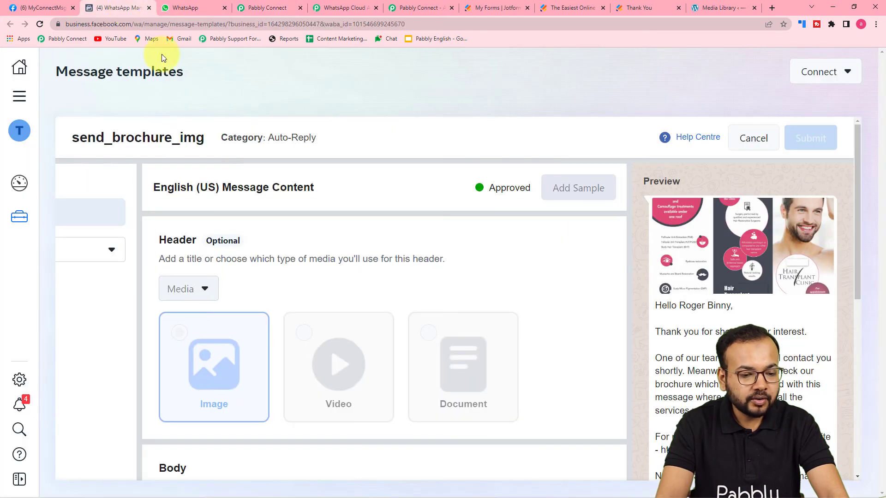
# Check the template body's {{1}}, {{2}} and {{3}} variables in WhatsApp Manager.
pyautogui.scroll(-6, 361, 205)
pyautogui.scroll(3, 358, 250)
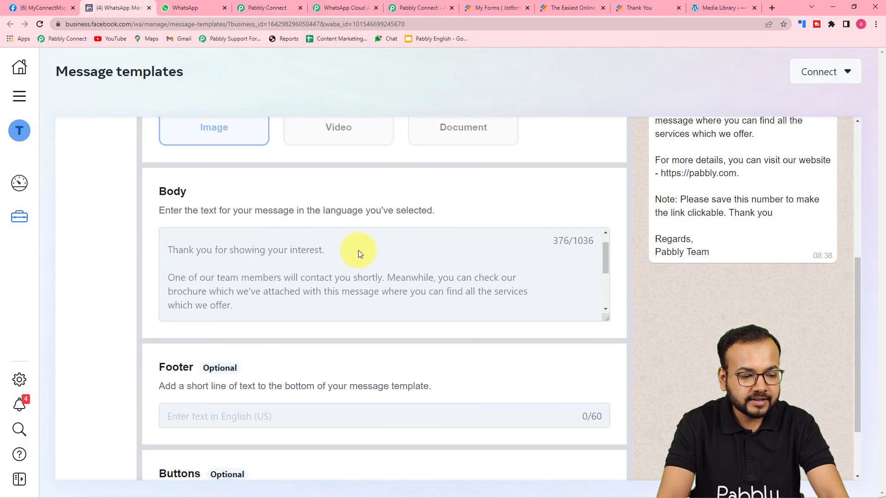
pyautogui.scroll(1, 280, 262)
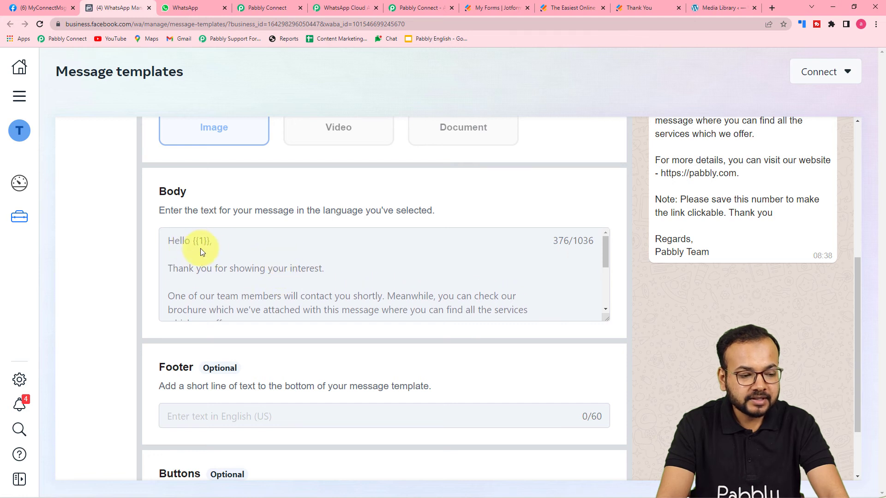
pyautogui.scroll(-5, 213, 249)
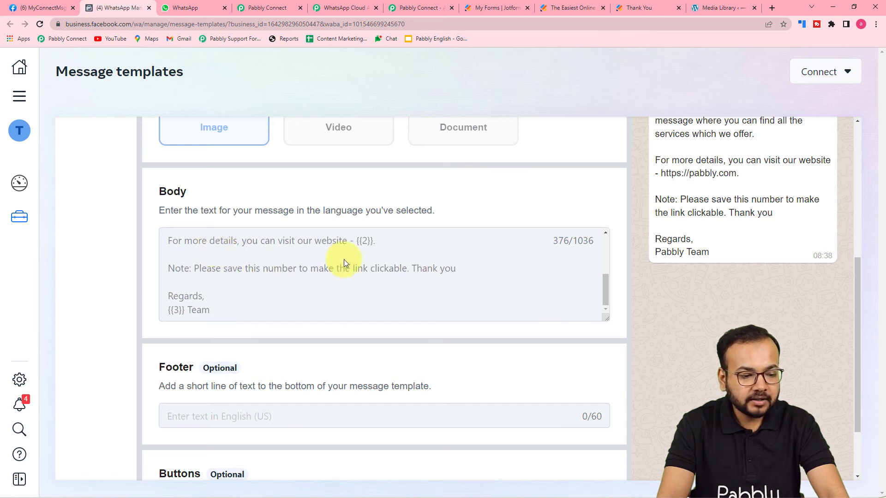
pyautogui.scroll(-1, 356, 251)
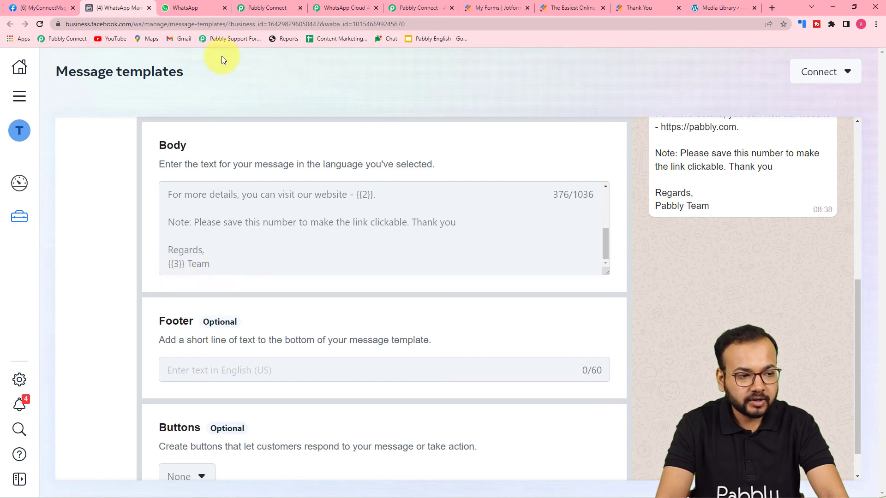
pyautogui.click(264, 9)
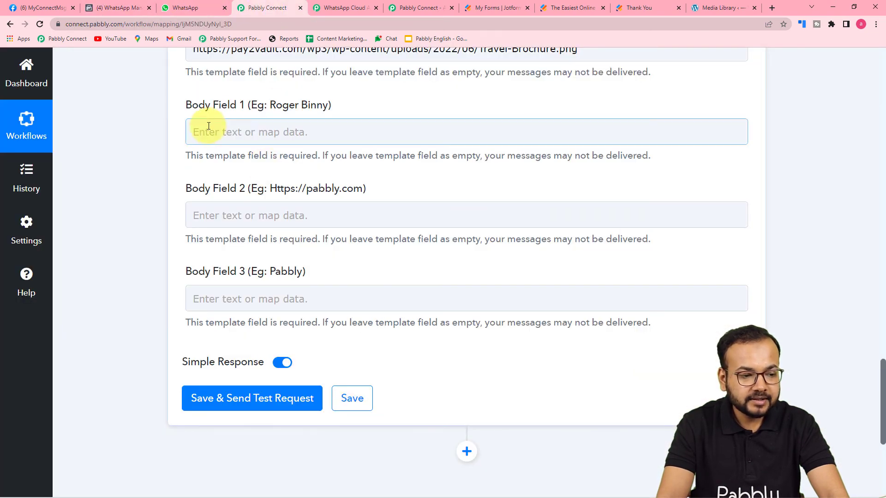
# Map the respondent's Name First and Name Last into Body Field 1.
pyautogui.click(303, 135)
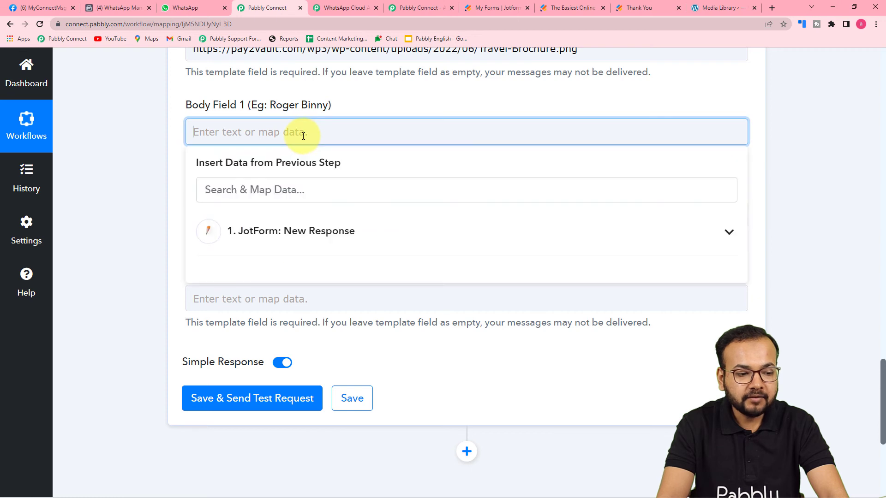
pyautogui.scroll(-2, 303, 147)
pyautogui.click(303, 141)
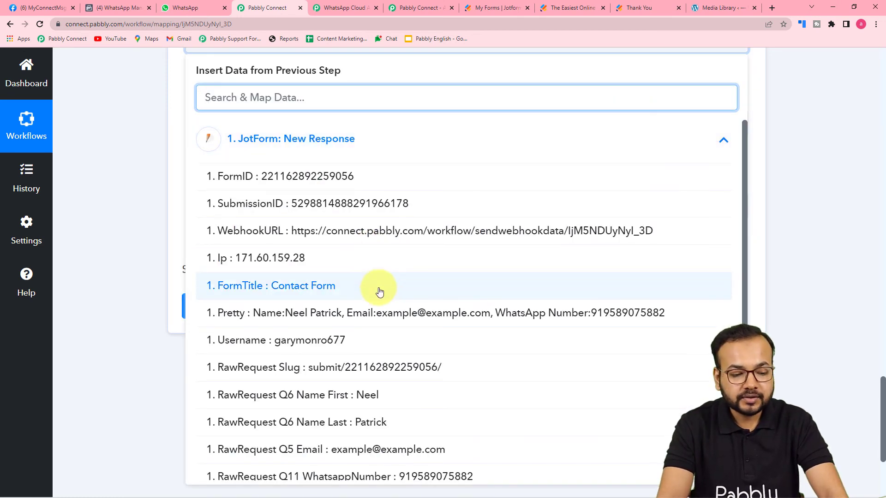
pyautogui.click(360, 397)
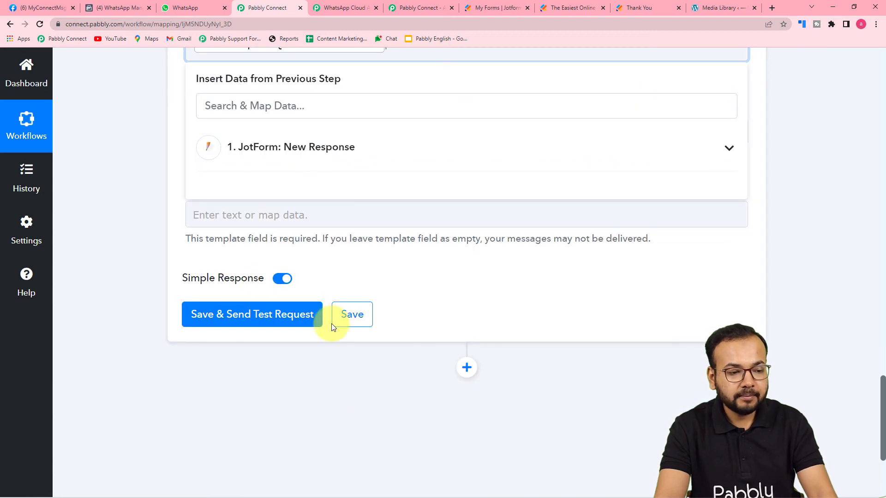
pyautogui.click(293, 159)
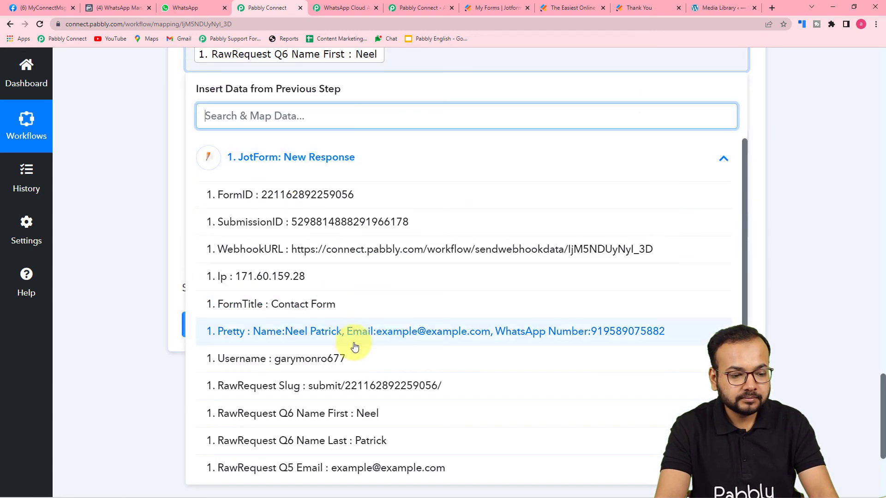
pyautogui.click(358, 433)
pyautogui.click(159, 237)
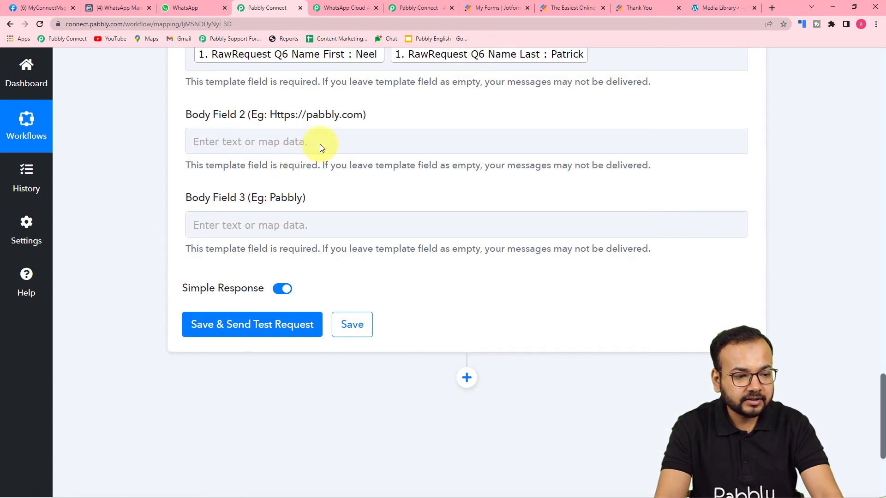
pyautogui.click(336, 138)
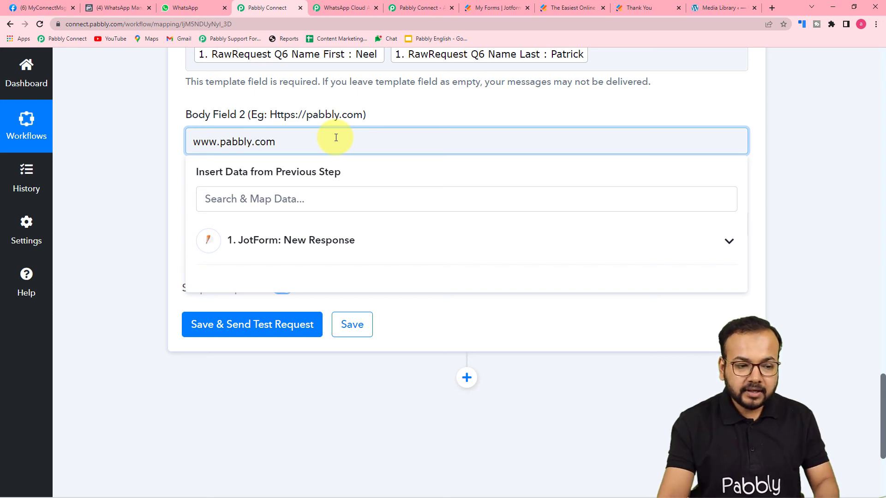
pyautogui.click(88, 161)
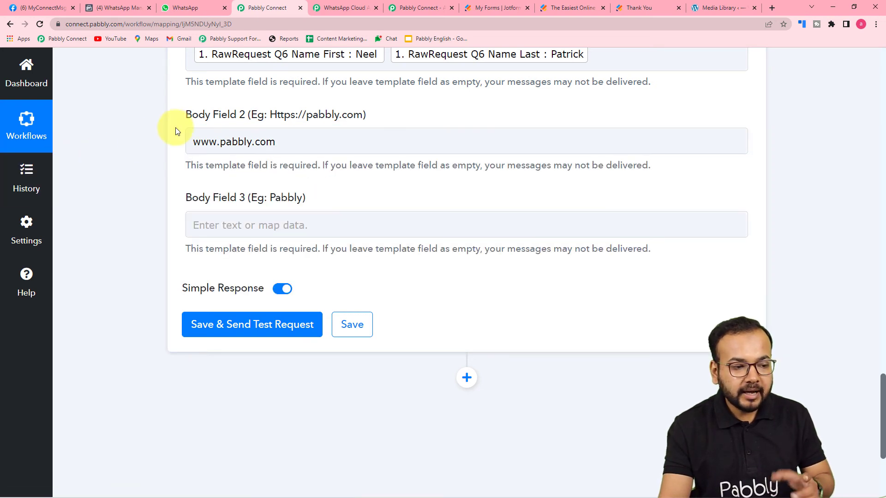
pyautogui.scroll(2, 176, 132)
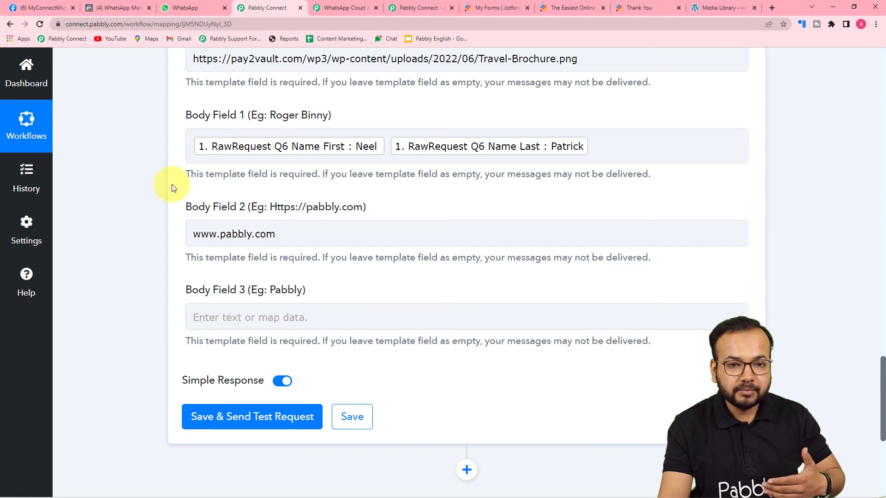
pyautogui.scroll(-3, 168, 186)
pyautogui.click(259, 179)
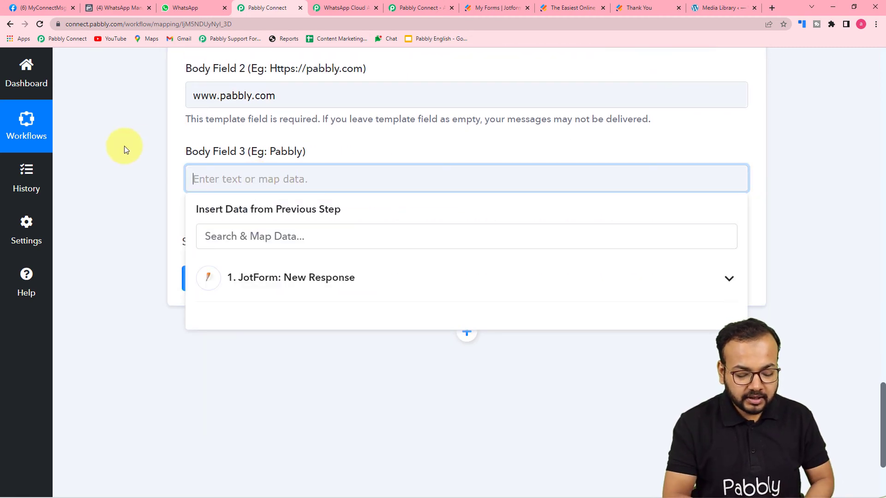
pyautogui.write('pabbly')
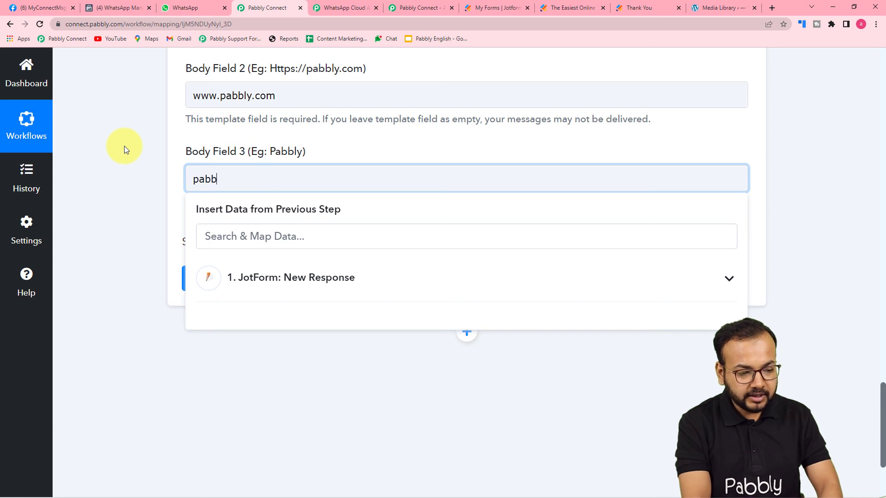
pyautogui.click(131, 167)
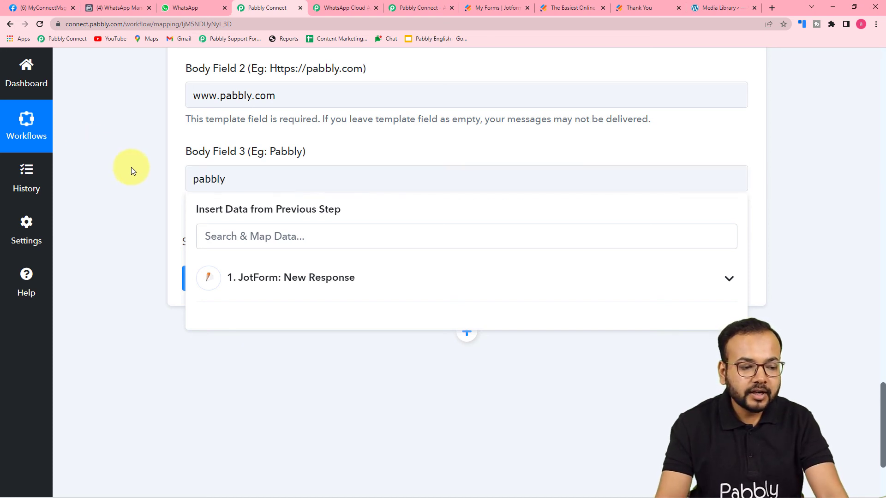
# Cross-check the body placeholders in WhatsApp Manager against the filled Body Fields.
pyautogui.click(111, 6)
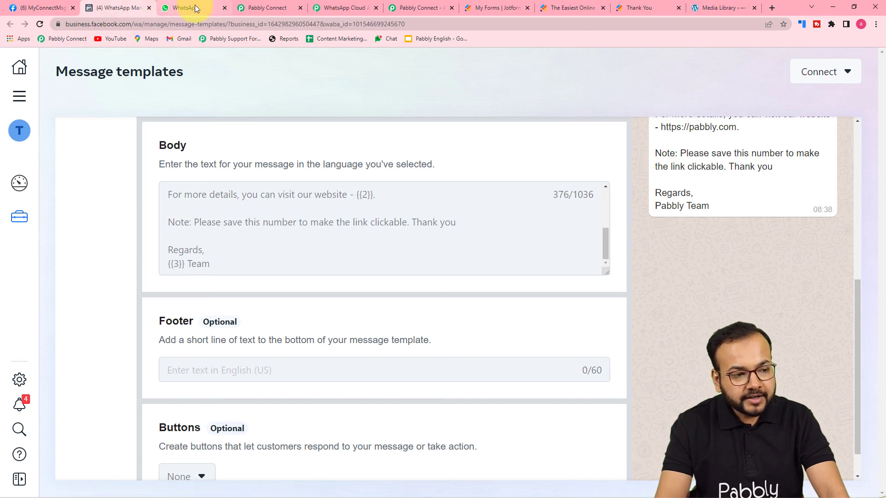
pyautogui.click(249, 7)
pyautogui.scroll(1, 235, 175)
pyautogui.scroll(2, 241, 202)
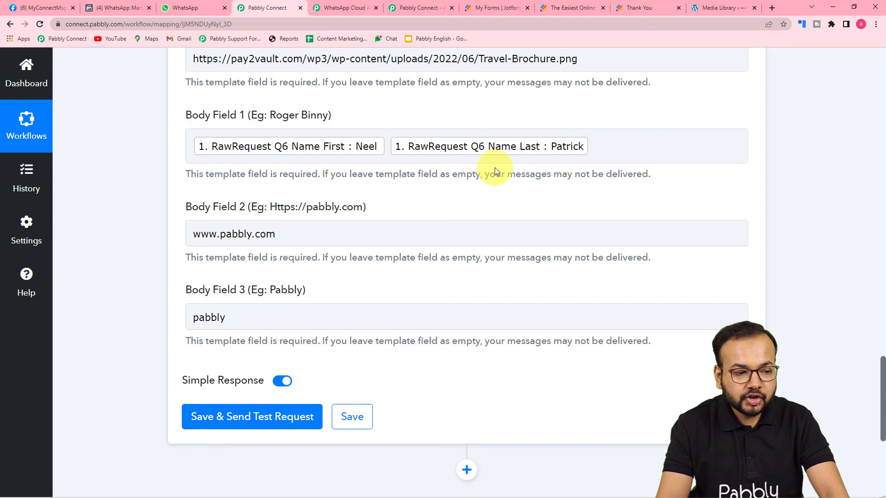
pyautogui.scroll(4, 226, 327)
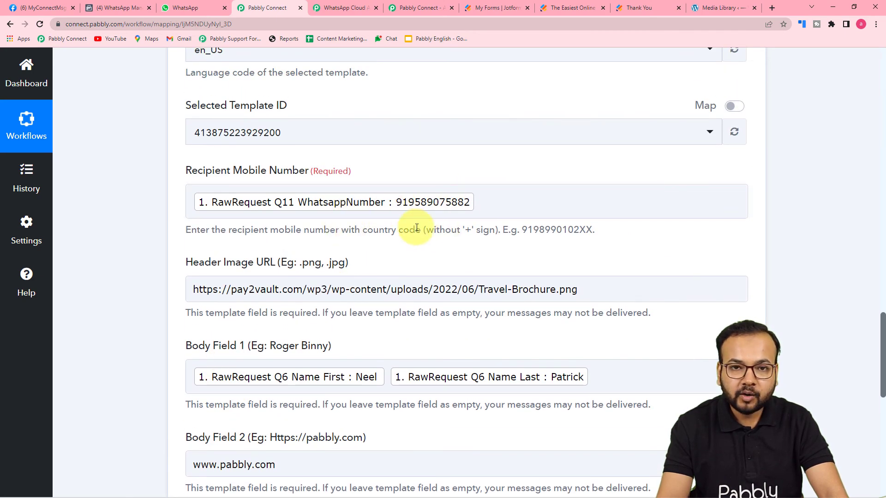
# Save the WhatsApp step and send a test request, confirming the message was sent.
pyautogui.click(192, 8)
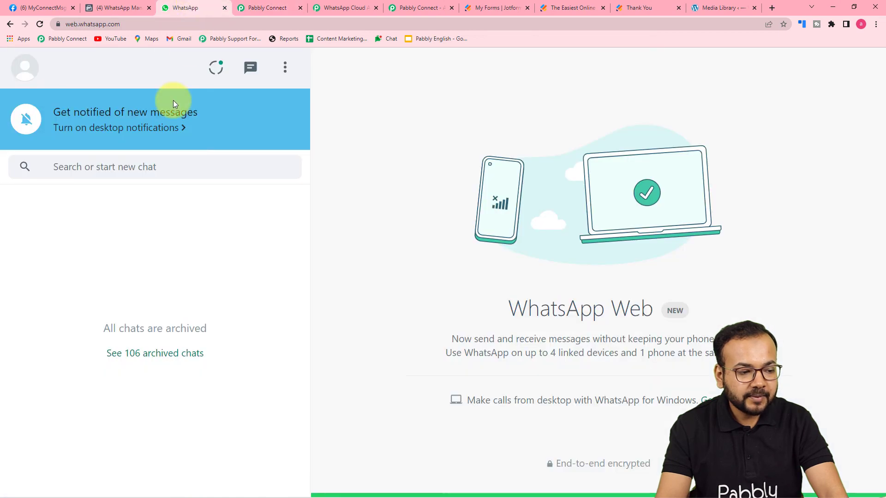
pyautogui.click(257, 6)
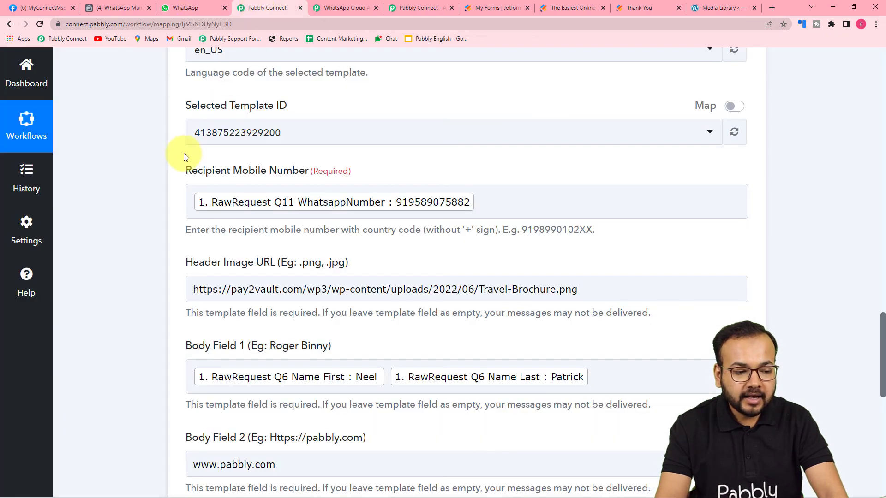
pyautogui.scroll(-5, 181, 165)
pyautogui.scroll(-2, 156, 192)
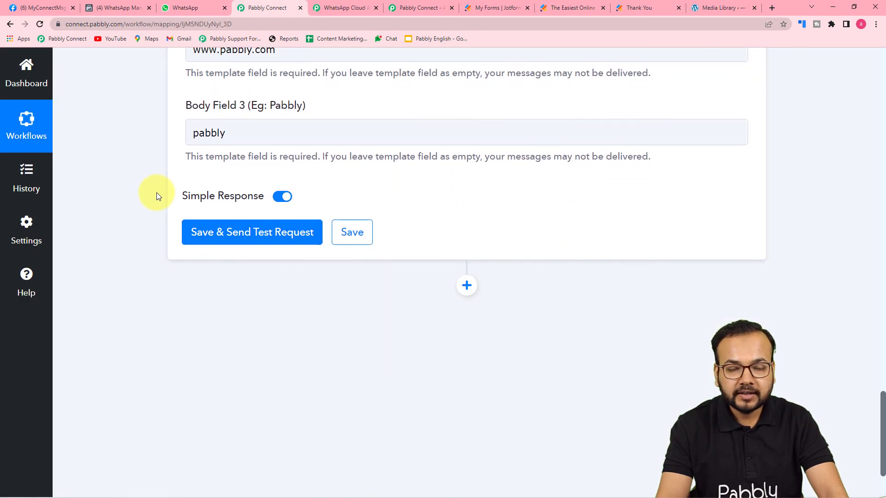
pyautogui.click(217, 236)
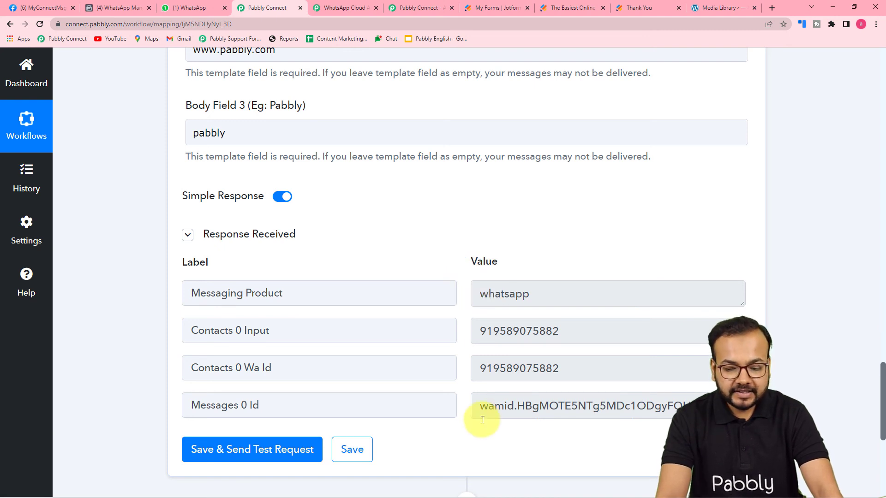
pyautogui.click(202, 8)
# Open the Pabbly Office chat and view the received Margie's Travel brochure image full size.
pyautogui.click(115, 213)
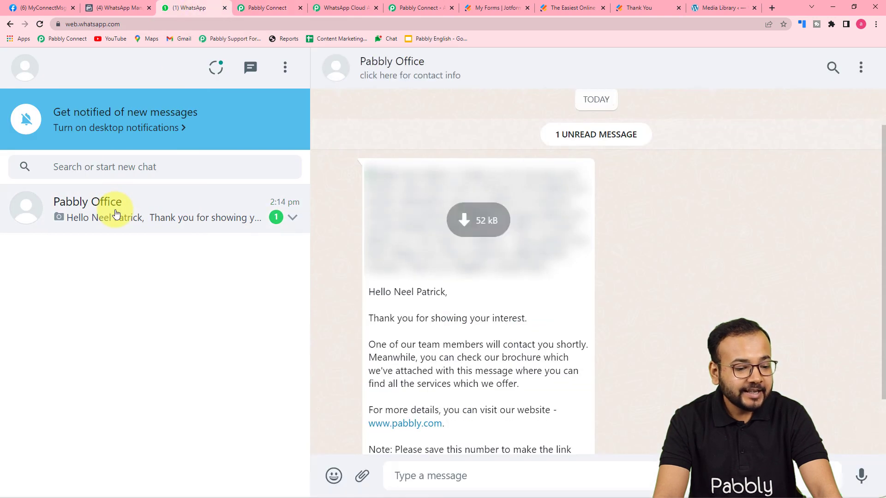
pyautogui.scroll(-1, 396, 306)
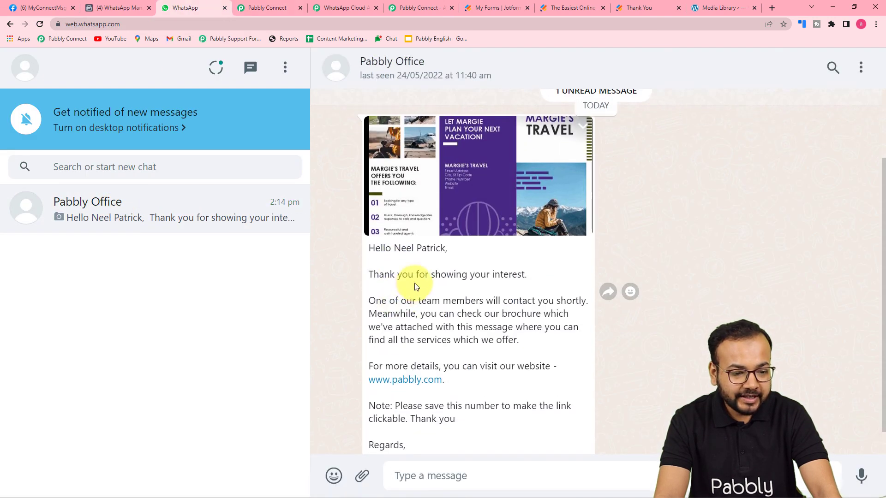
pyautogui.scroll(-1, 424, 292)
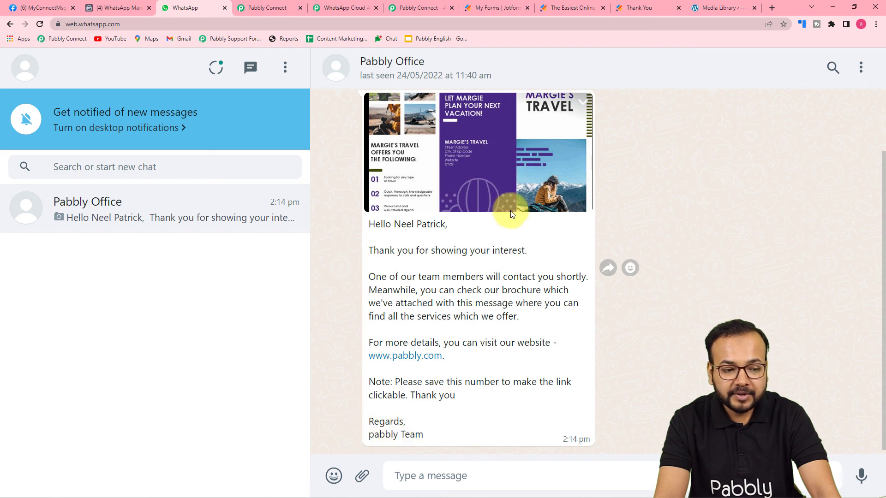
pyautogui.click(488, 138)
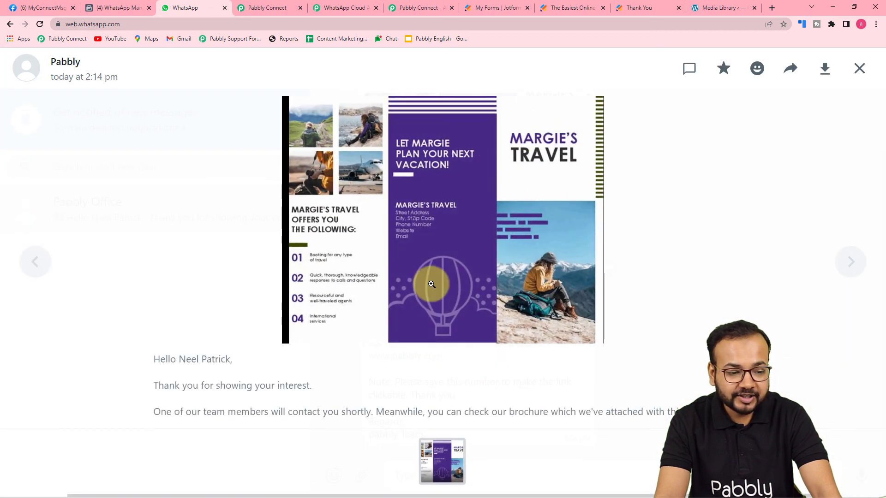
pyautogui.click(250, 7)
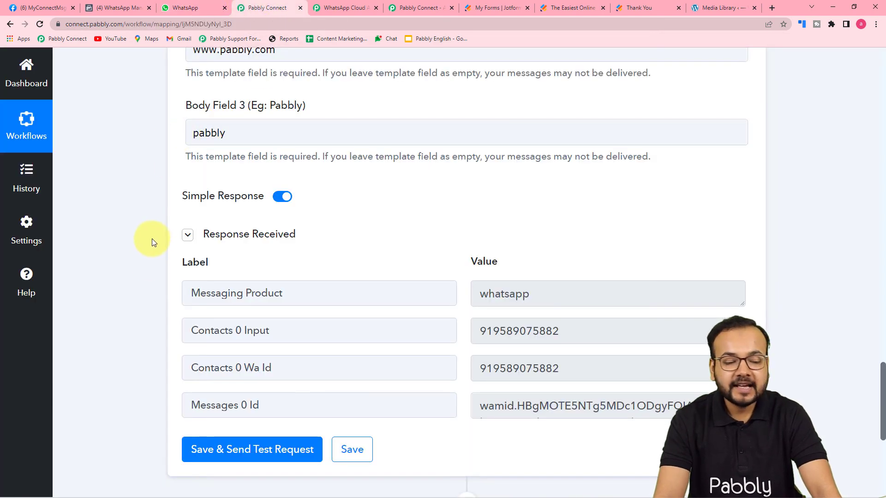
pyautogui.scroll(10, 177, 260)
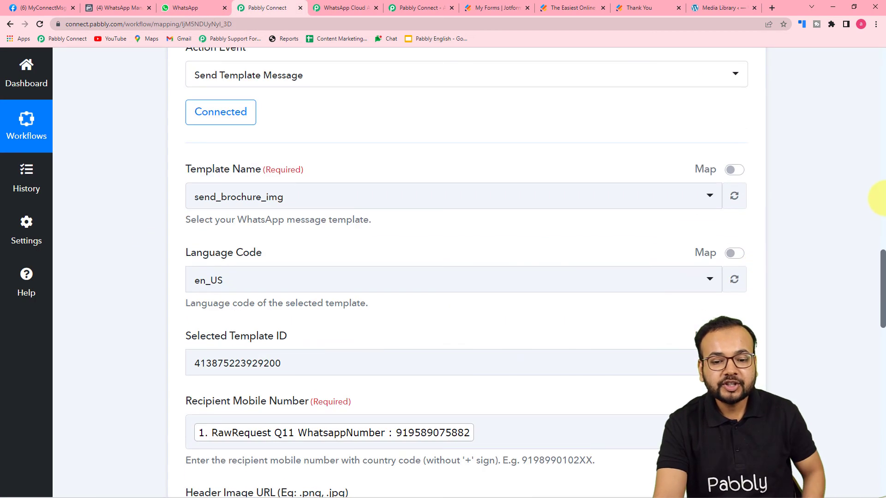
pyautogui.scroll(4, 881, 197)
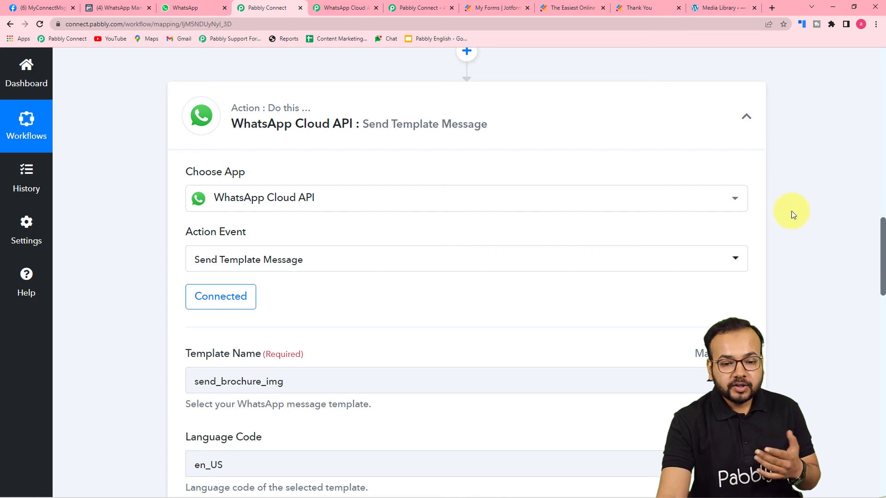
pyautogui.scroll(10, 791, 211)
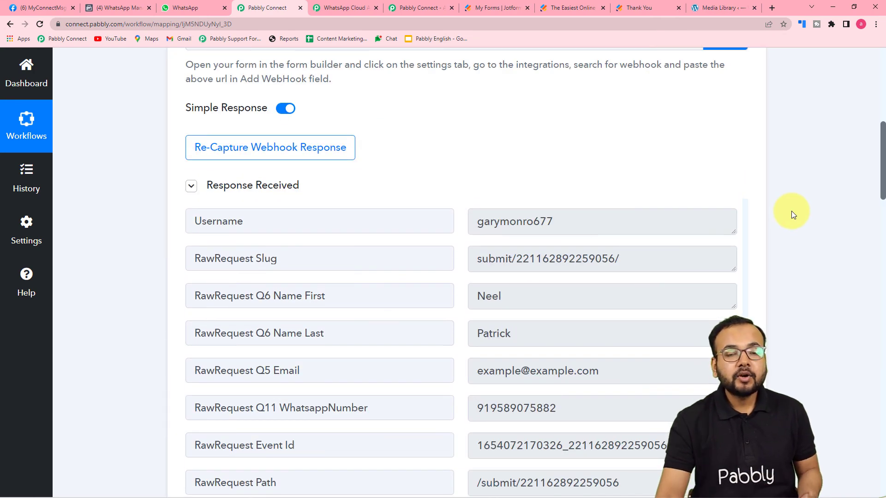